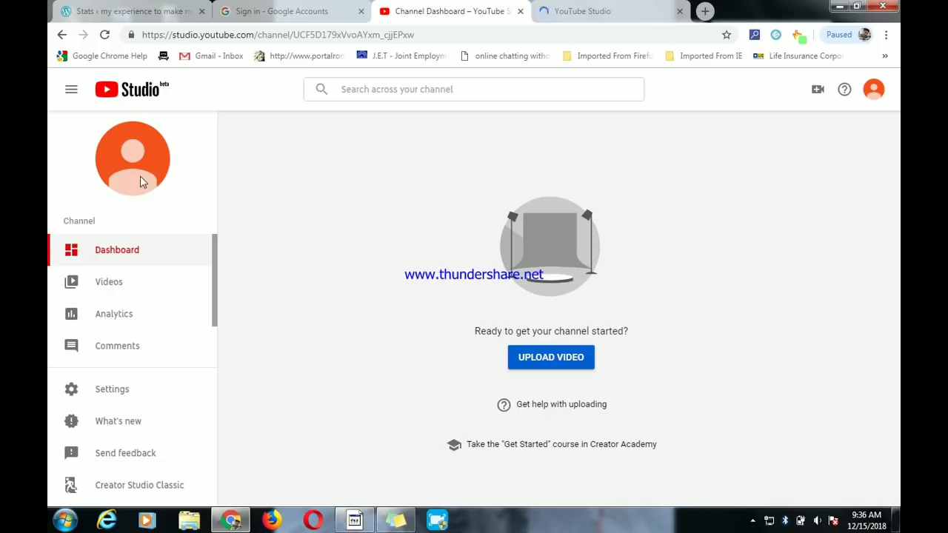
Step: Switch to the newly opened Studio page and examine the channel's Analytics overview for the last 28 days
scroll(186, 355, "down", 1)
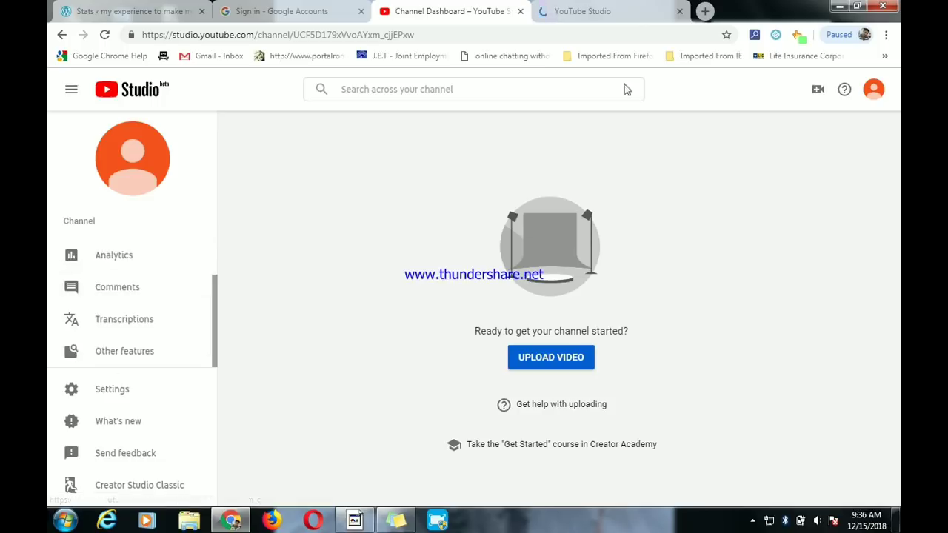
left_click(596, 18)
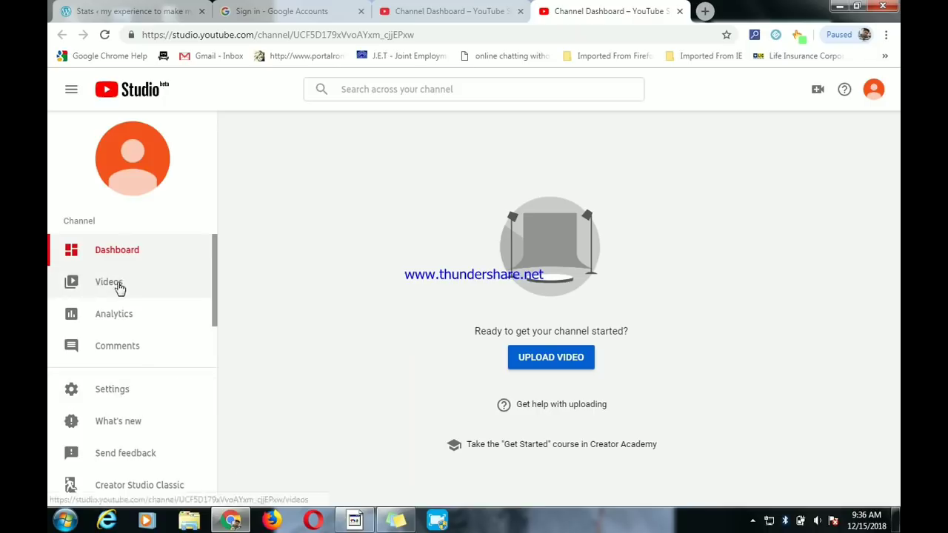
left_click(116, 318)
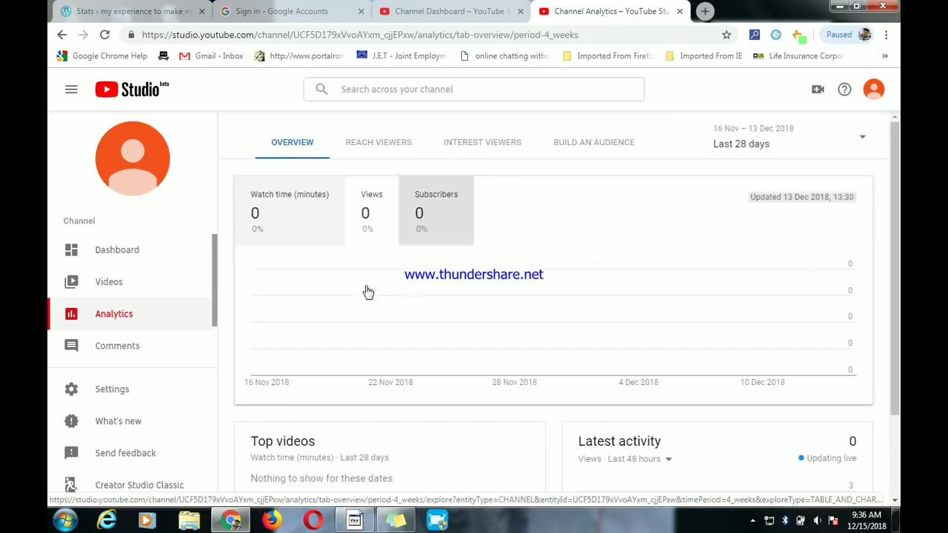
scroll(320, 404, "down", 1)
scroll(320, 403, "down", 1)
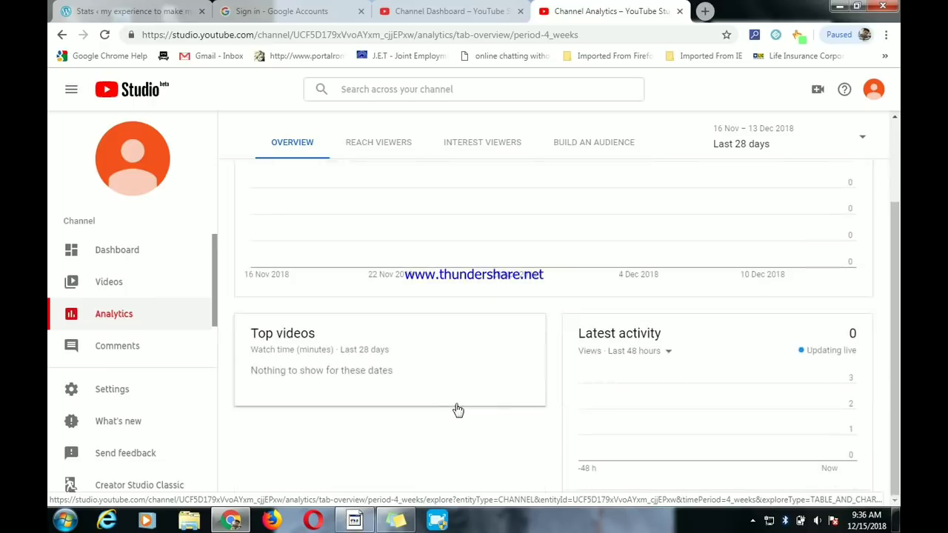
left_click(216, 422)
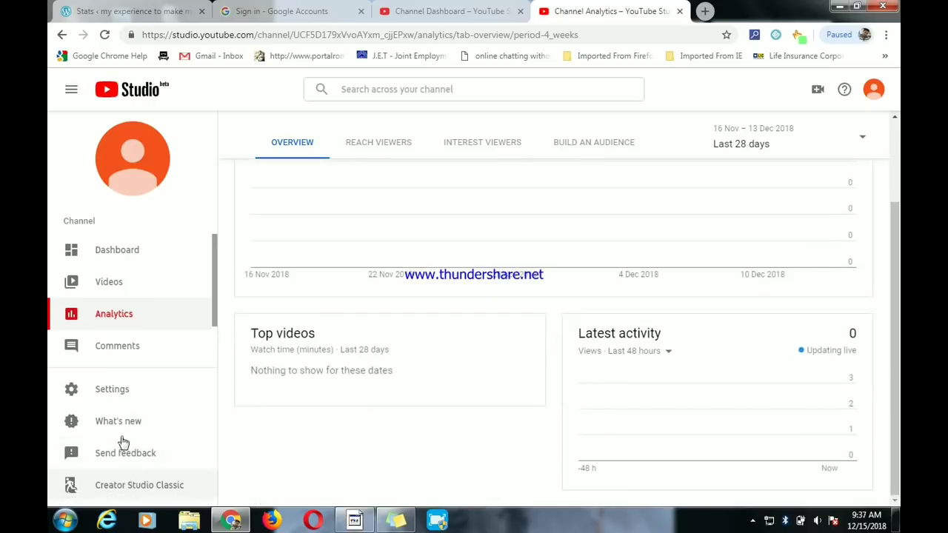
Step: Return to the channel dashboard and open the channel's page on YouTube
left_click(135, 246)
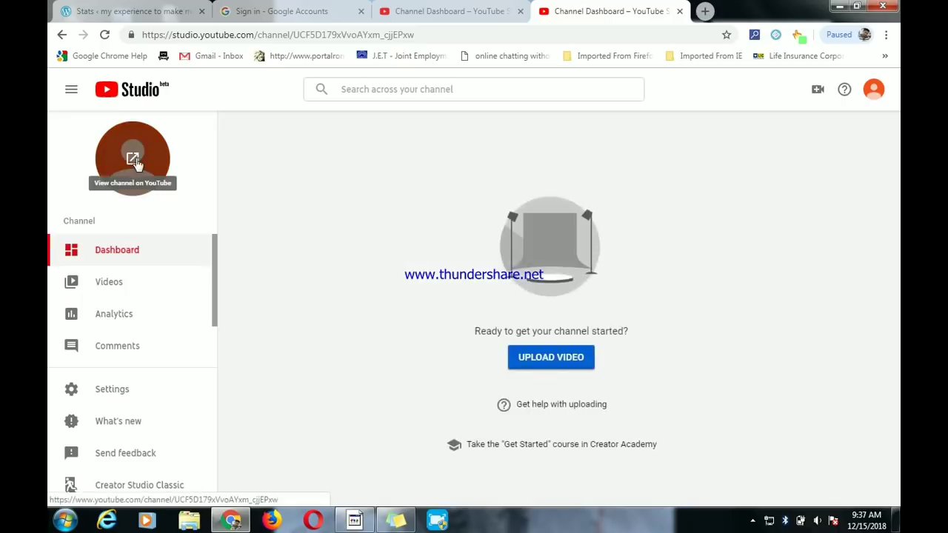
left_click(134, 158)
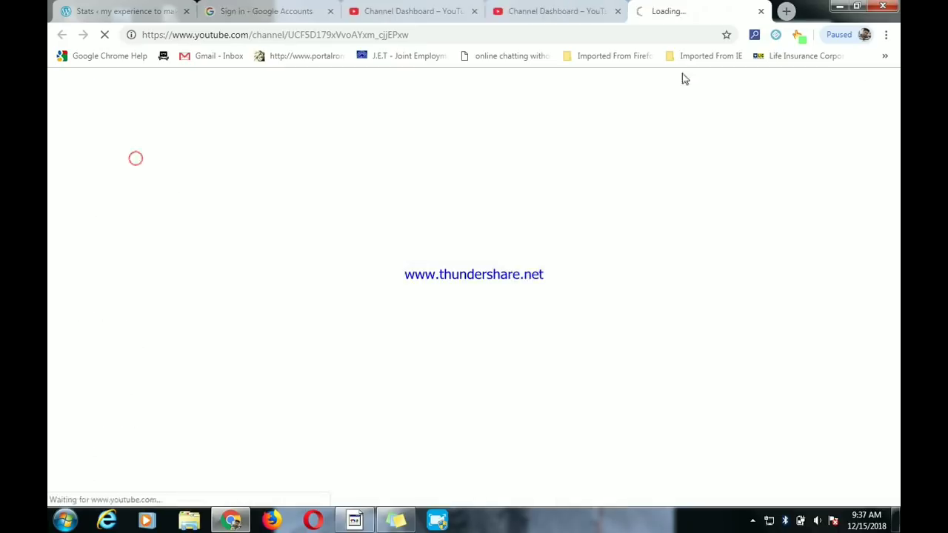
left_click(576, 9)
left_click(617, 12)
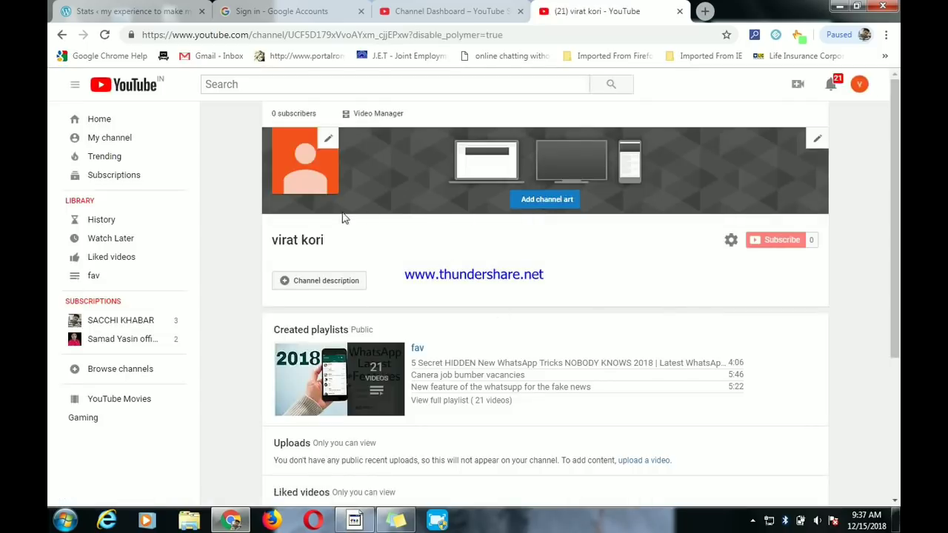
Step: Add channel art by uploading the 2.31 MB Gulmarg JPEG photo from the Desktop folder
left_click(552, 200)
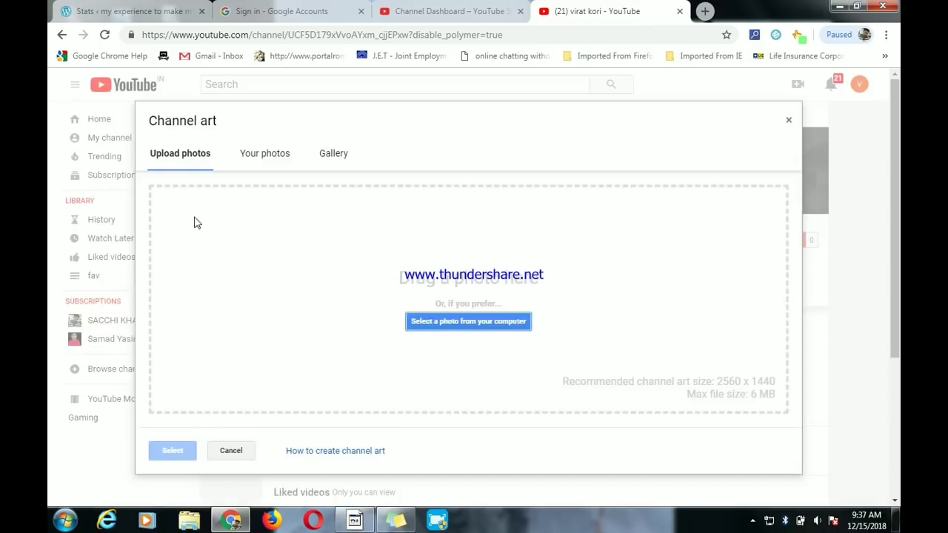
left_click(183, 221)
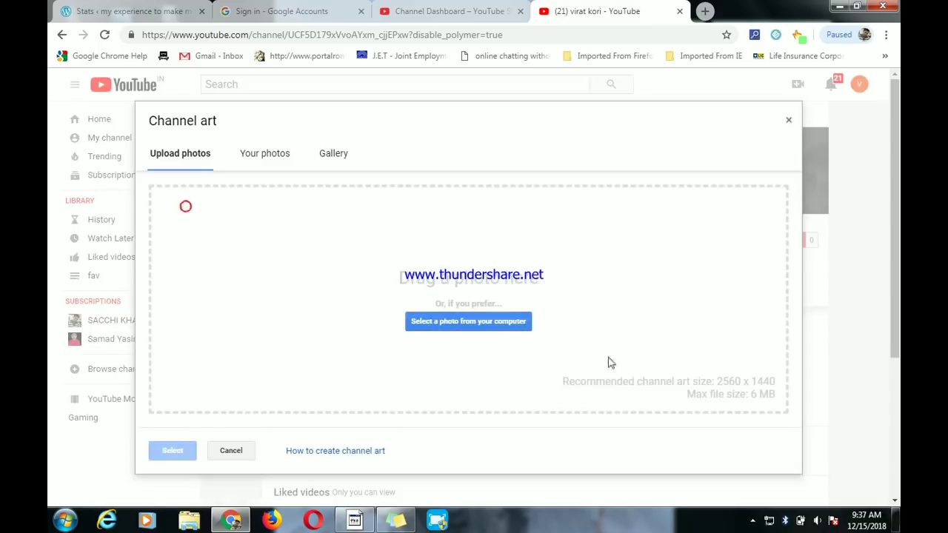
left_click(479, 323)
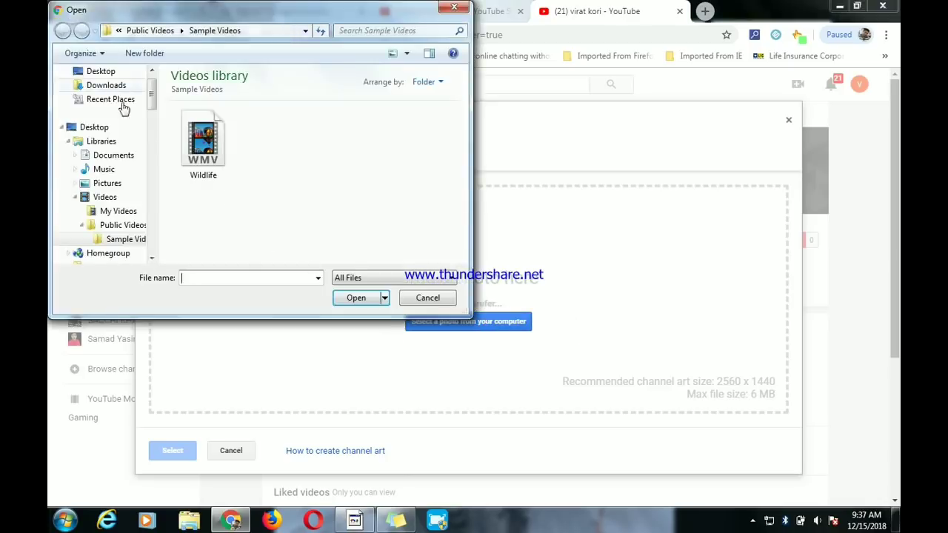
left_click(118, 31)
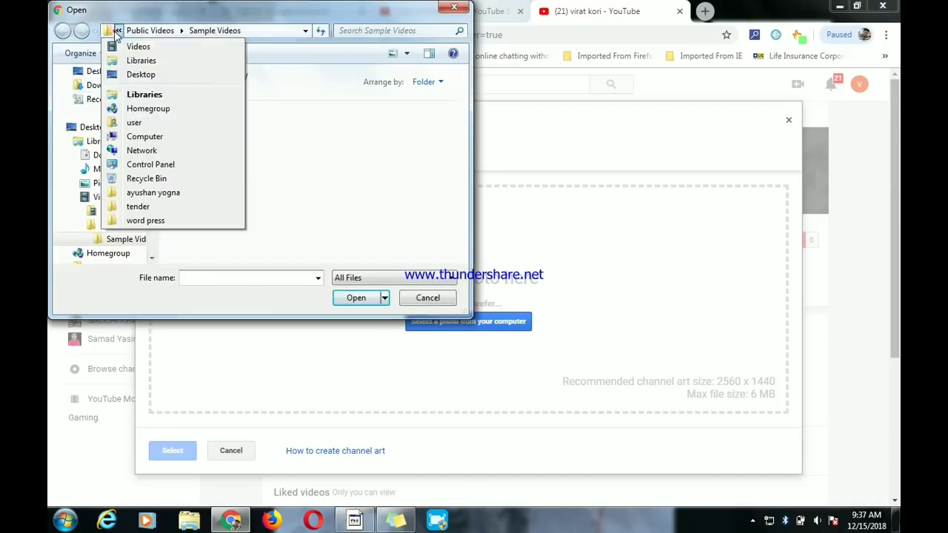
left_click(132, 75)
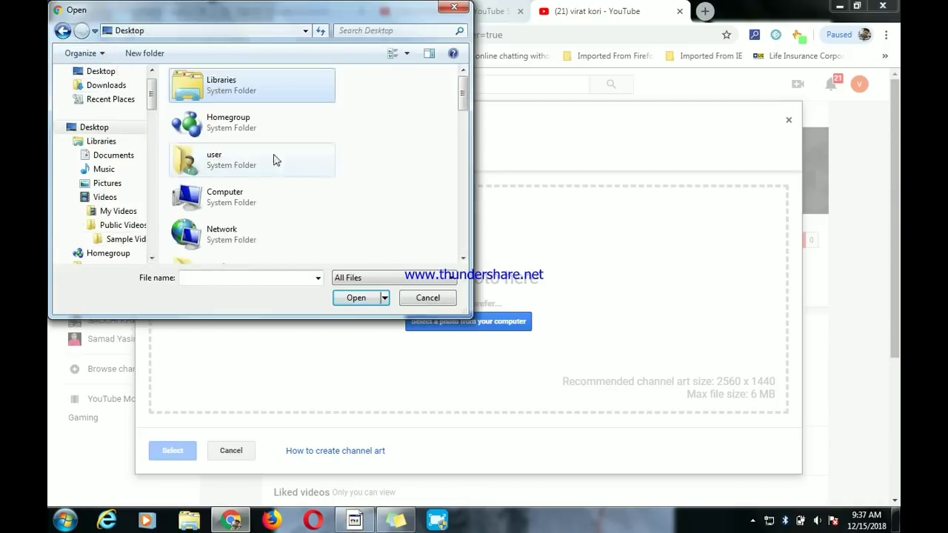
left_click_drag(462, 111, 464, 211)
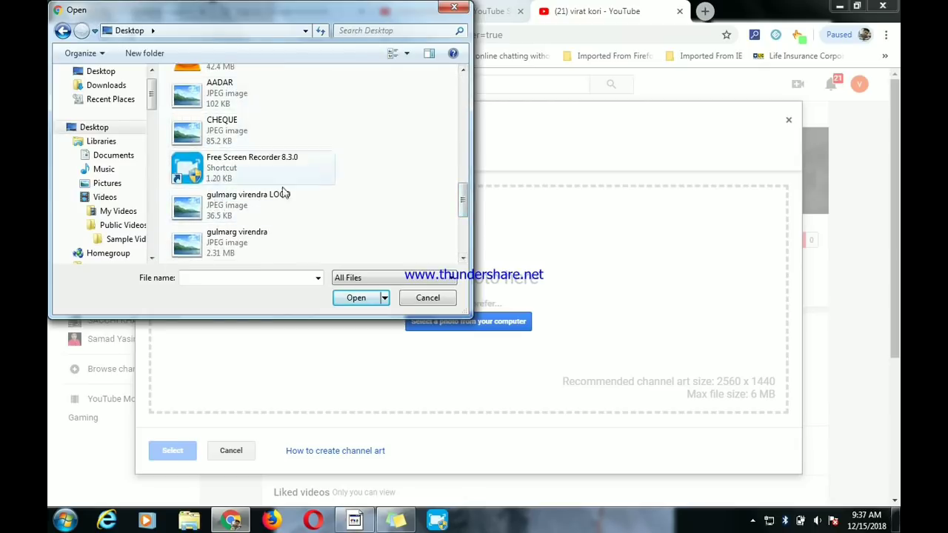
double_click(239, 246)
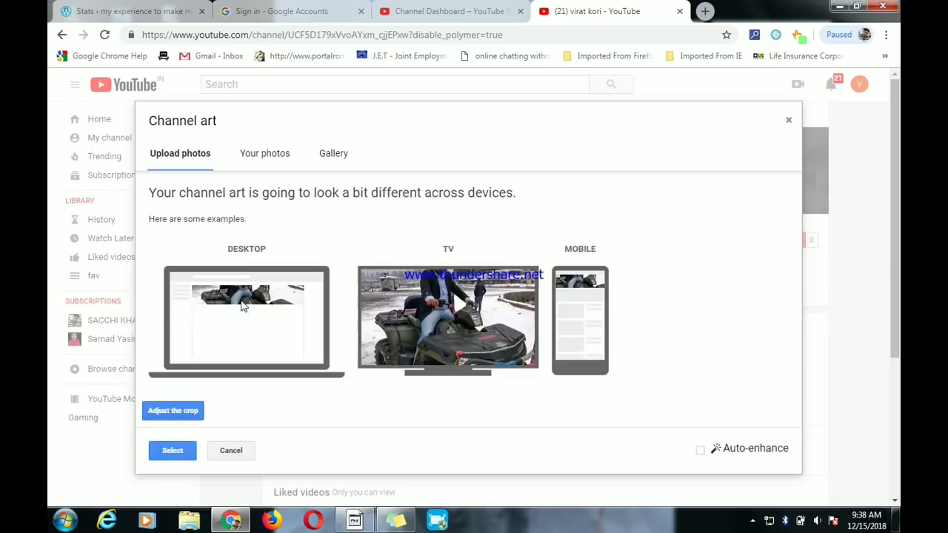
Step: Move the banner crop up over the rider's head and upper body, check the device preview, and apply the channel art
left_click(177, 407)
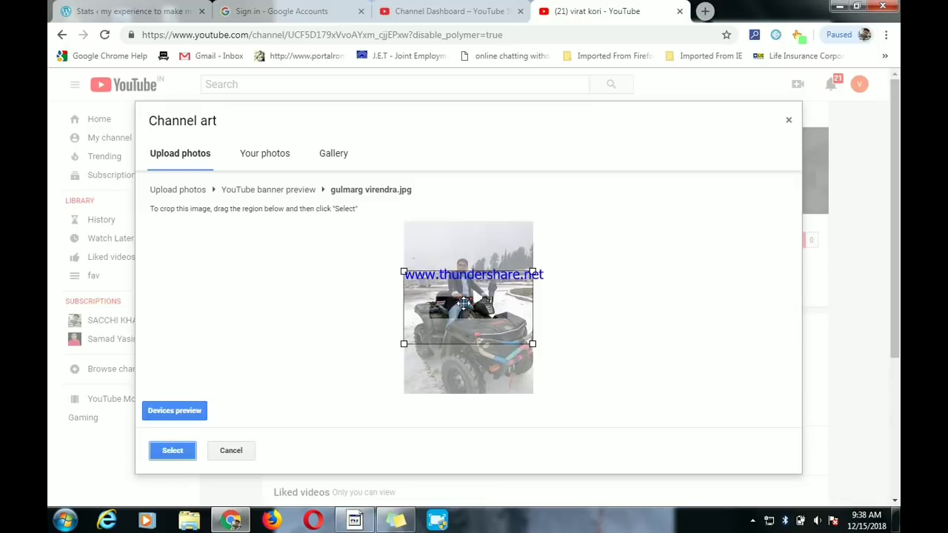
left_click_drag(462, 303, 466, 261)
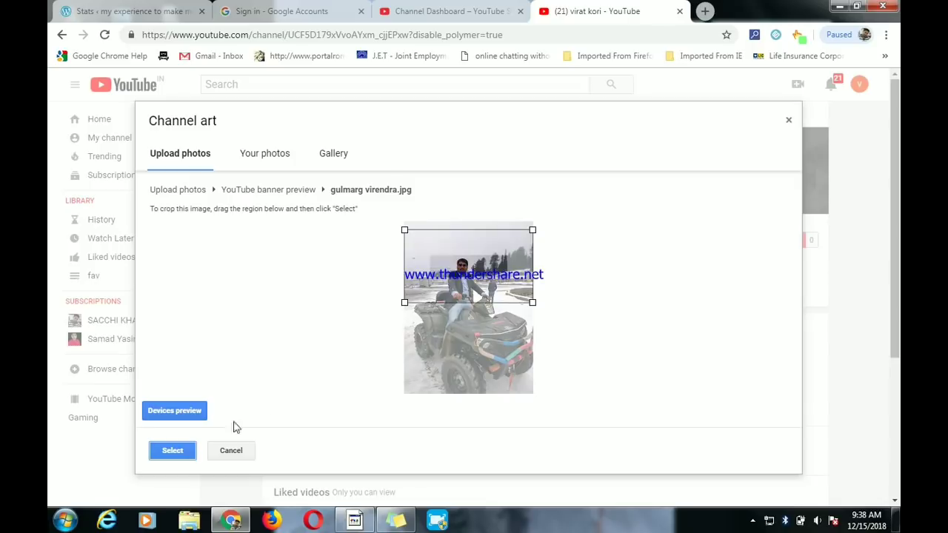
left_click(175, 412)
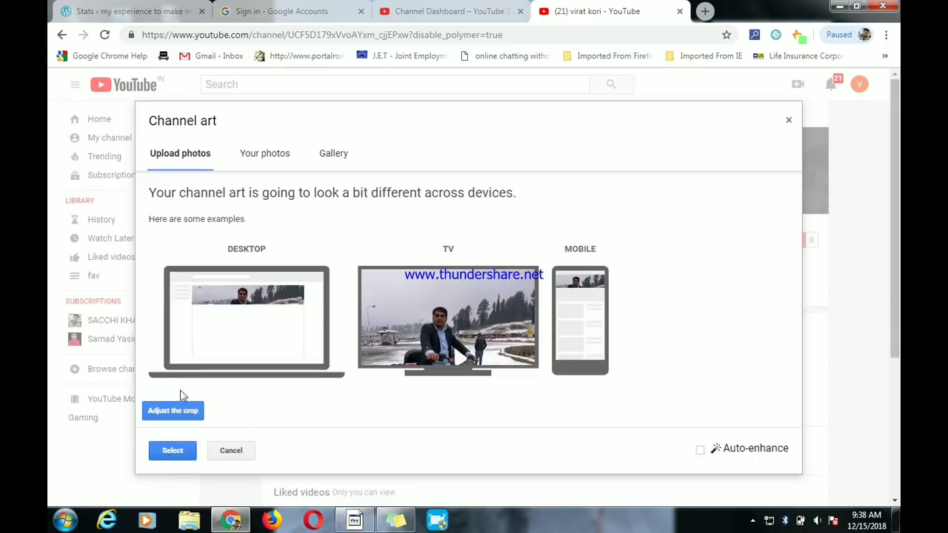
left_click(170, 452)
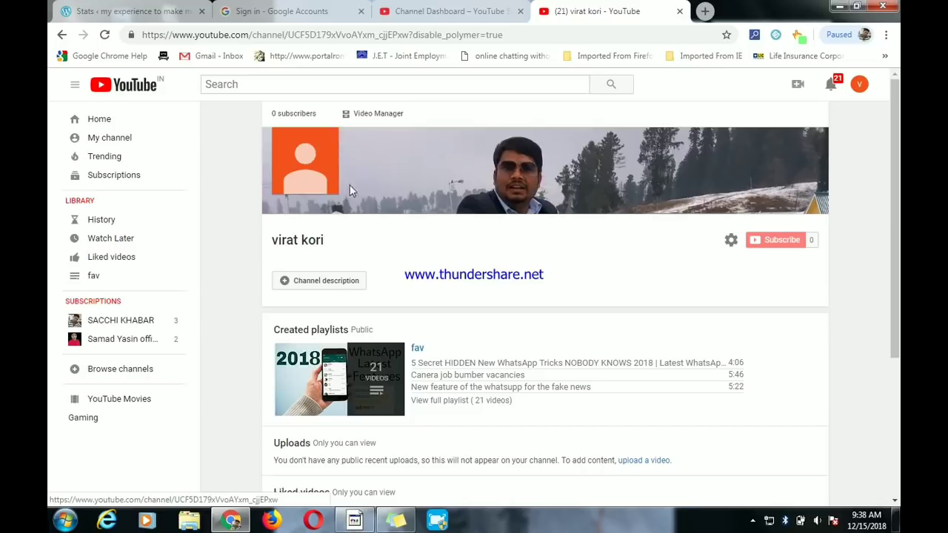
Step: Start editing the channel icon and open the photo picker on the Google About me page
left_click(327, 135)
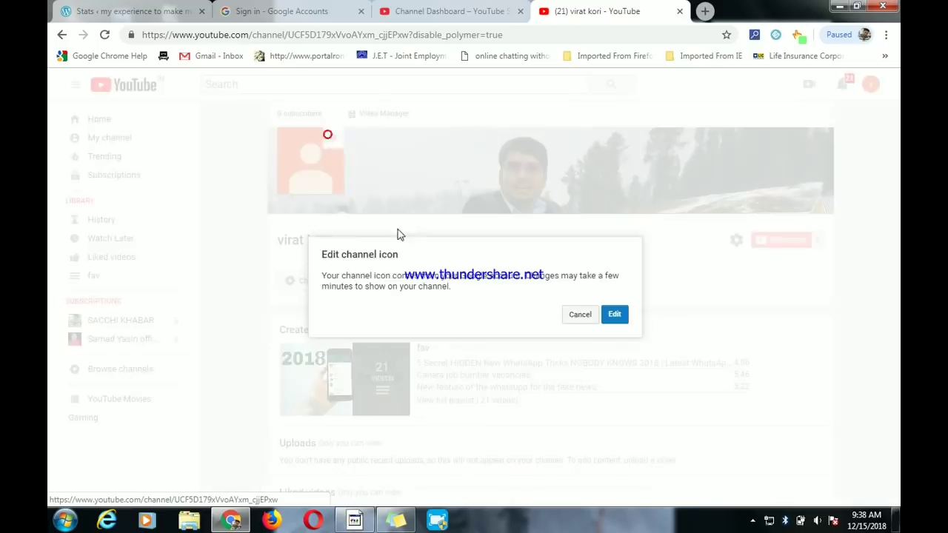
left_click(625, 320)
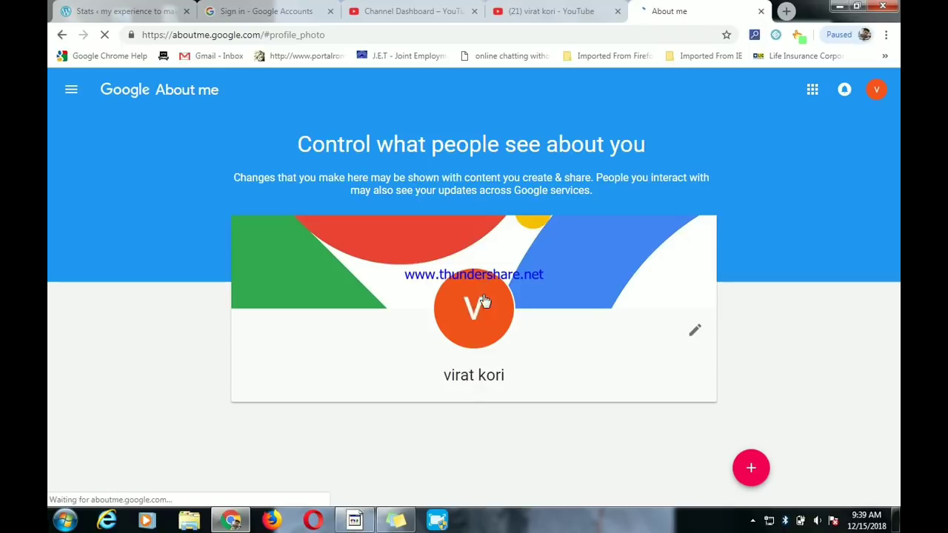
left_click(694, 331)
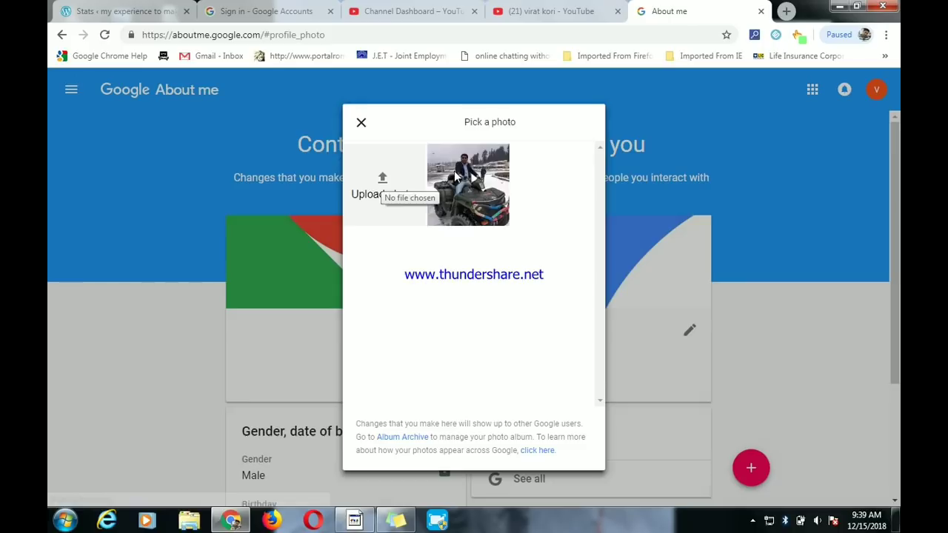
Step: Try to set the quad bike photo as the profile picture with a smaller square crop around the rider
left_click(455, 176)
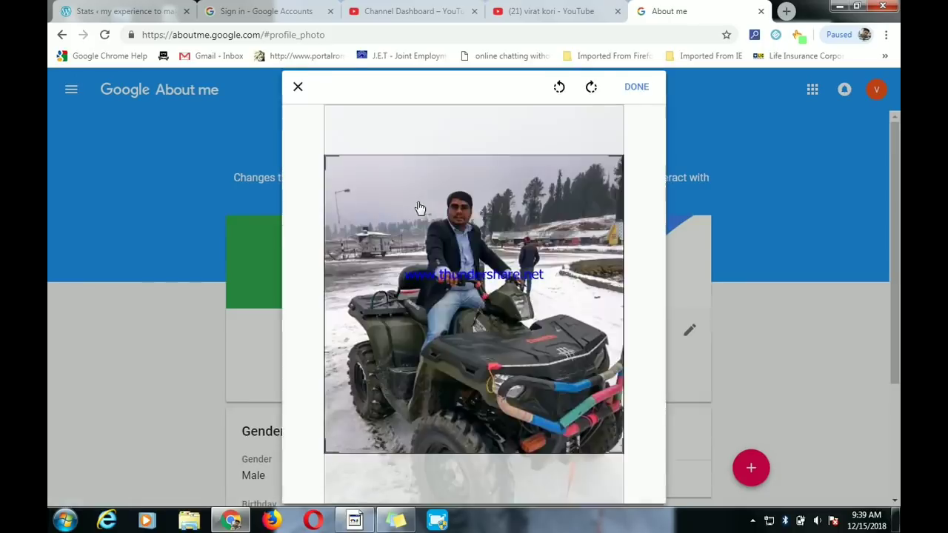
left_click_drag(614, 453, 615, 304)
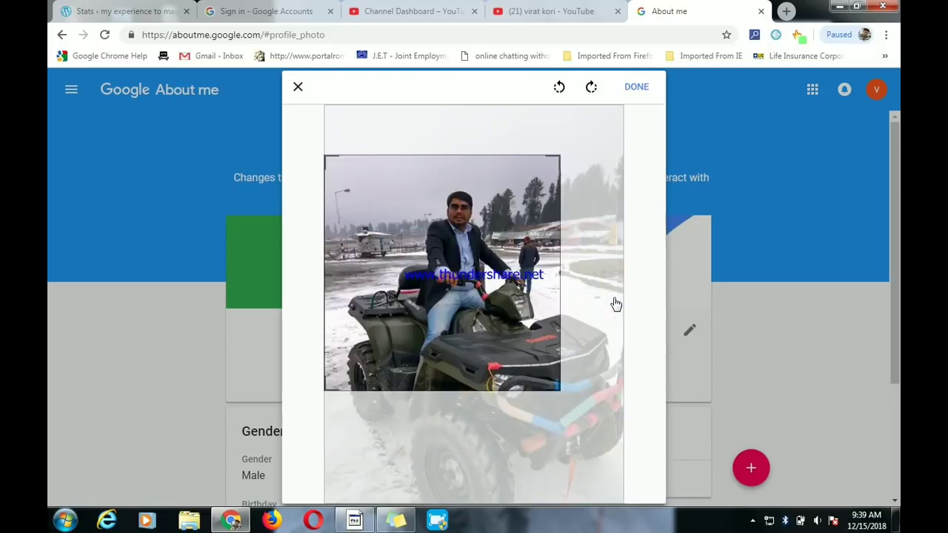
left_click(645, 88)
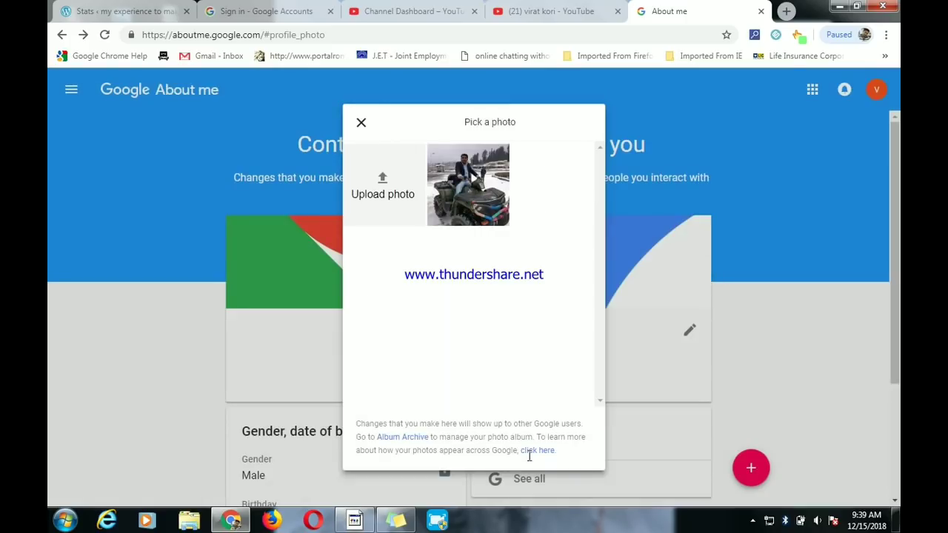
Step: Set the existing quad bike photo as the profile picture using its default crop
left_click(489, 200)
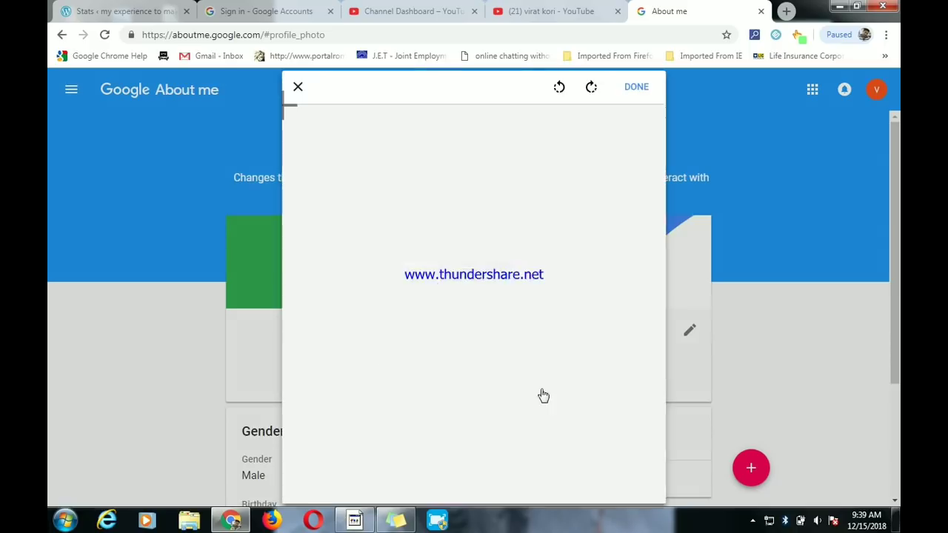
left_click(638, 87)
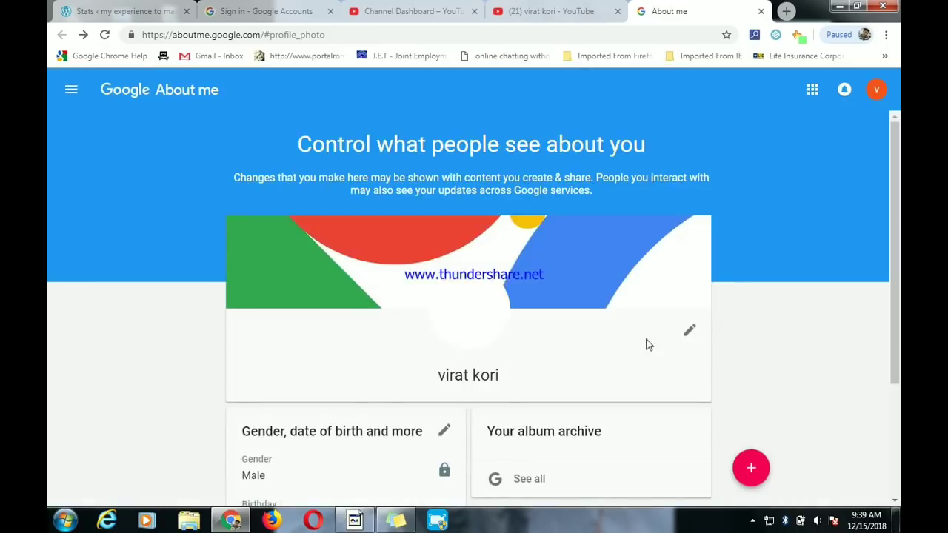
Step: Review the Google About me page, close it, and reload the YouTube channel page to refresh the channel icon
mouse_move(651, 303)
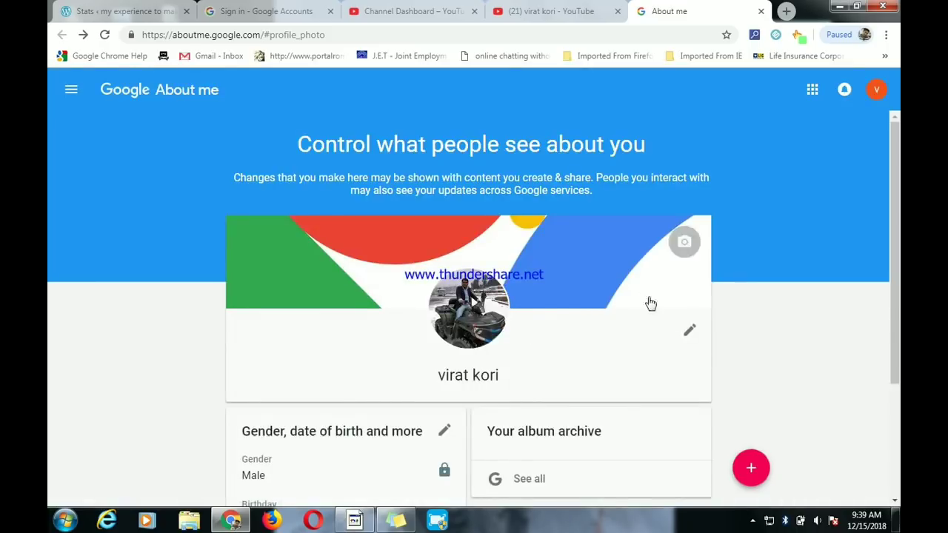
scroll(650, 302, "down", 2)
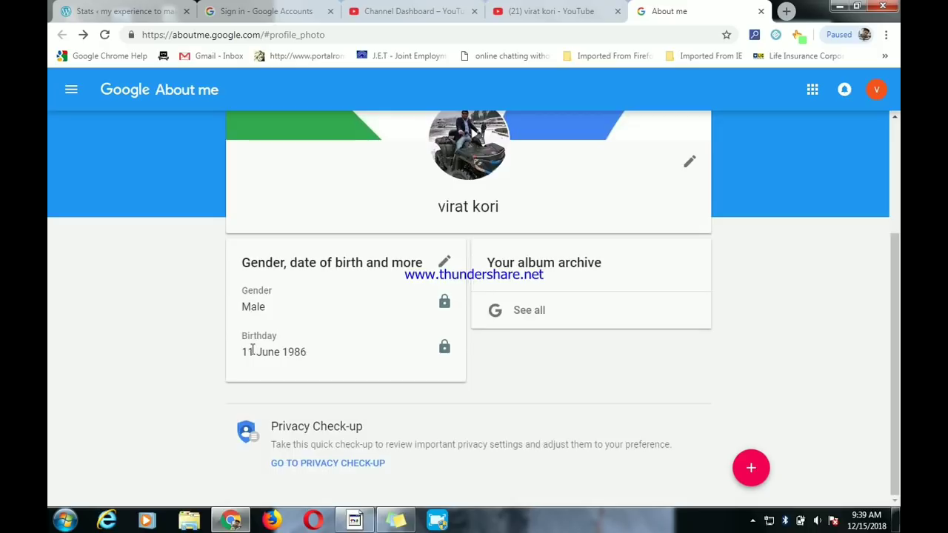
scroll(609, 178, "up", 3)
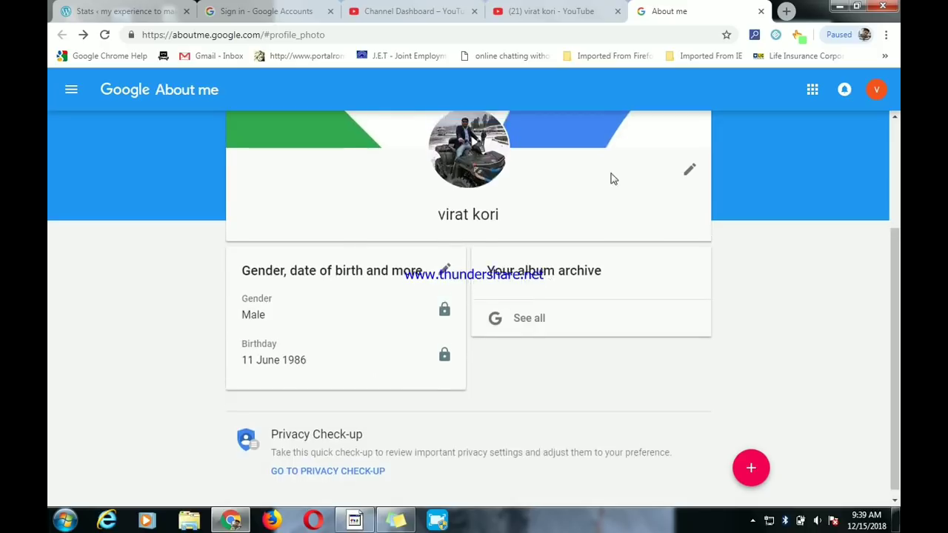
scroll(417, 343, "down", 3)
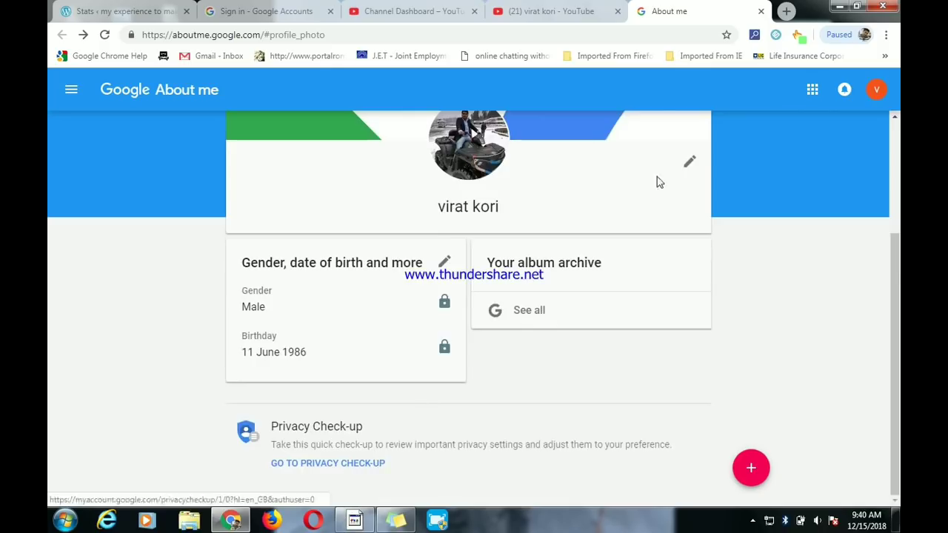
scroll(656, 178, "up", 3)
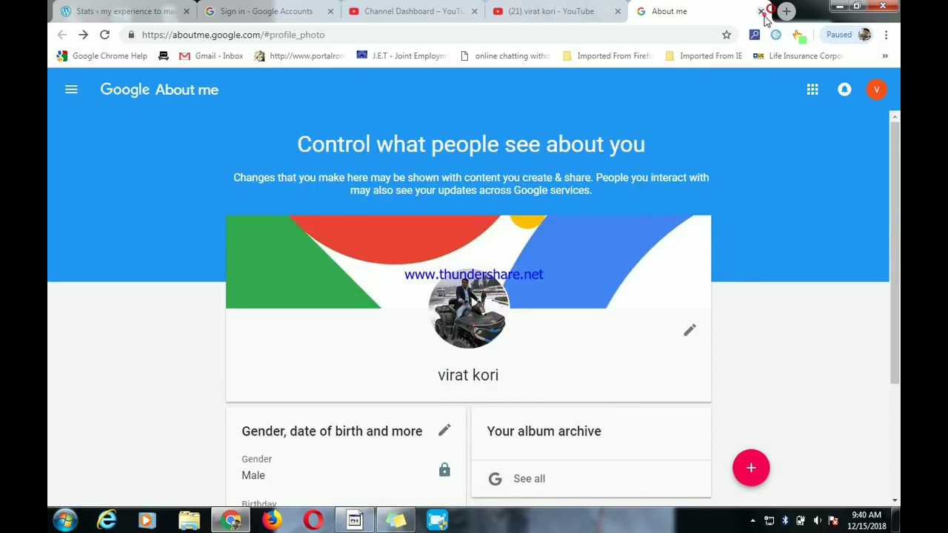
key("ctrl+w")
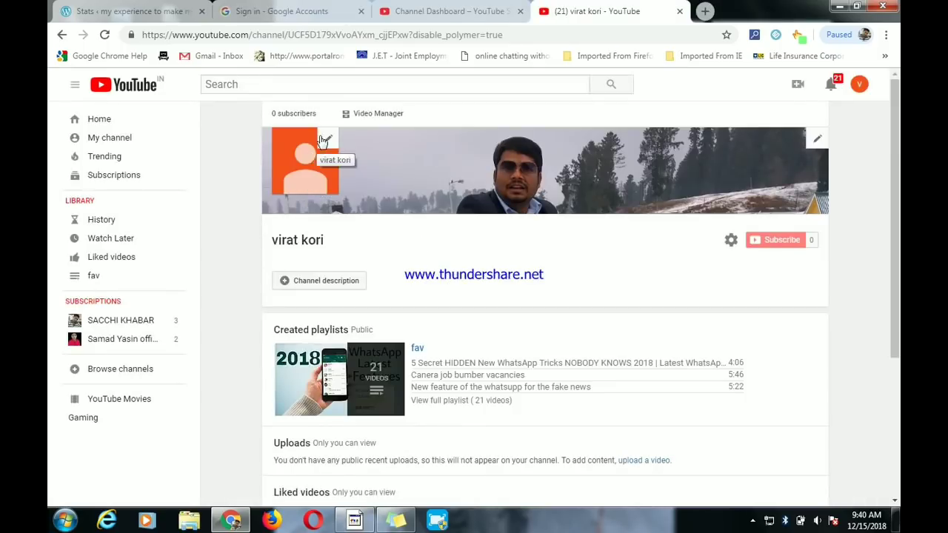
right_click(524, 256)
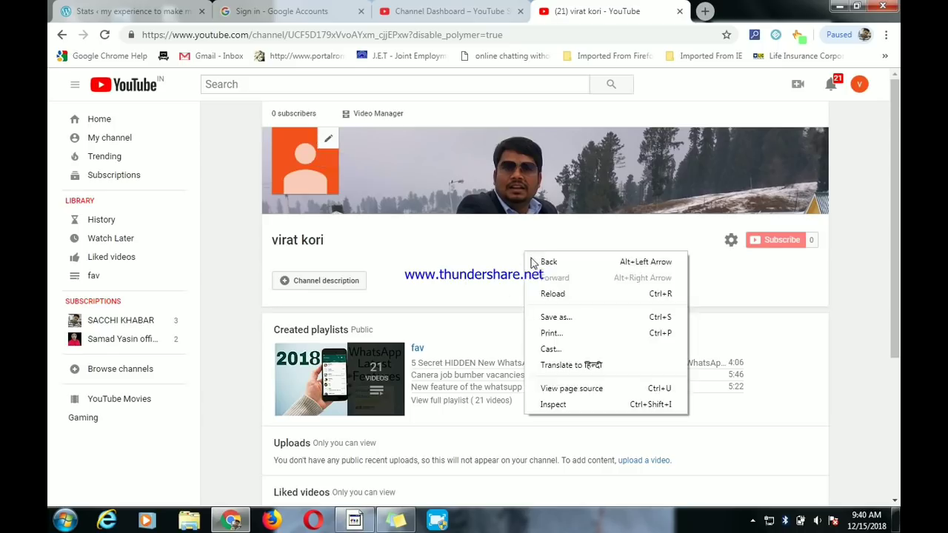
left_click(561, 293)
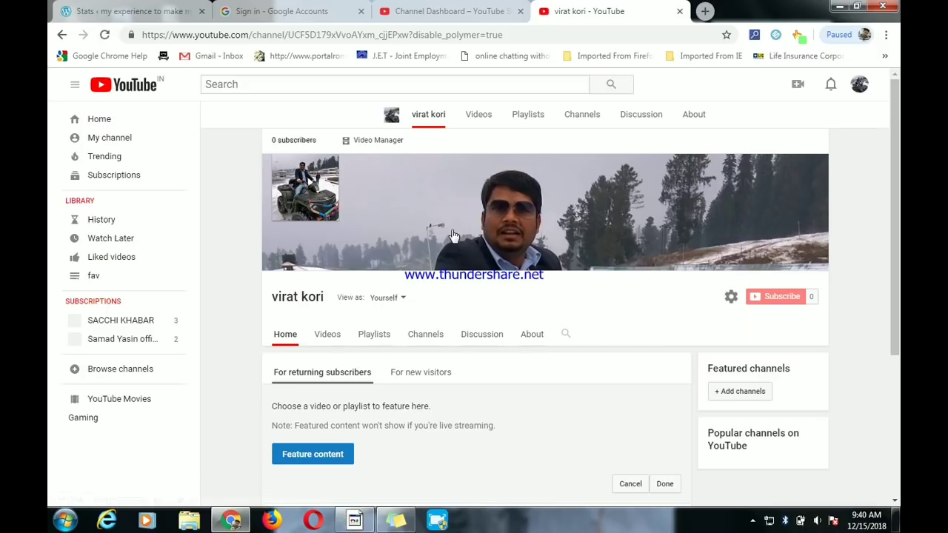
Step: Open the channel's About page and start adding a channel description
scroll(454, 236, "down", 2)
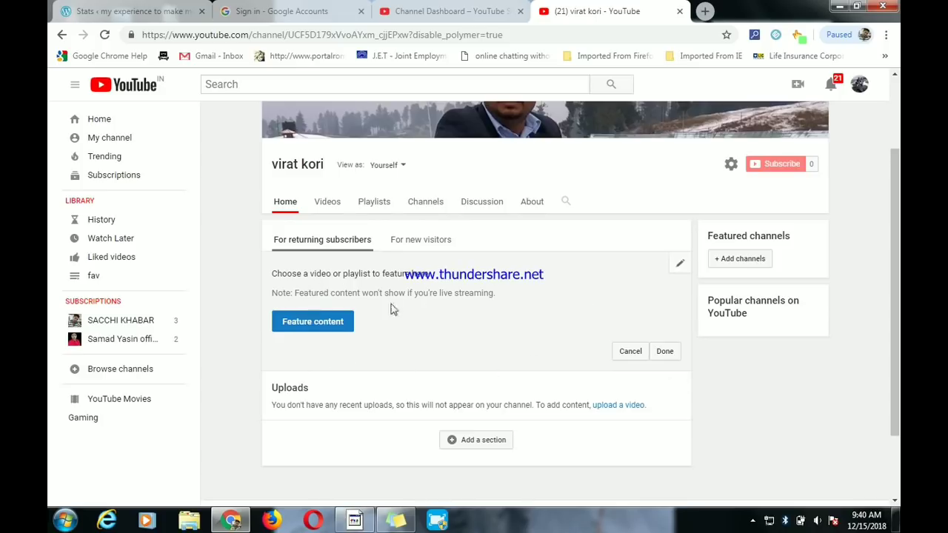
scroll(522, 356, "up", 2)
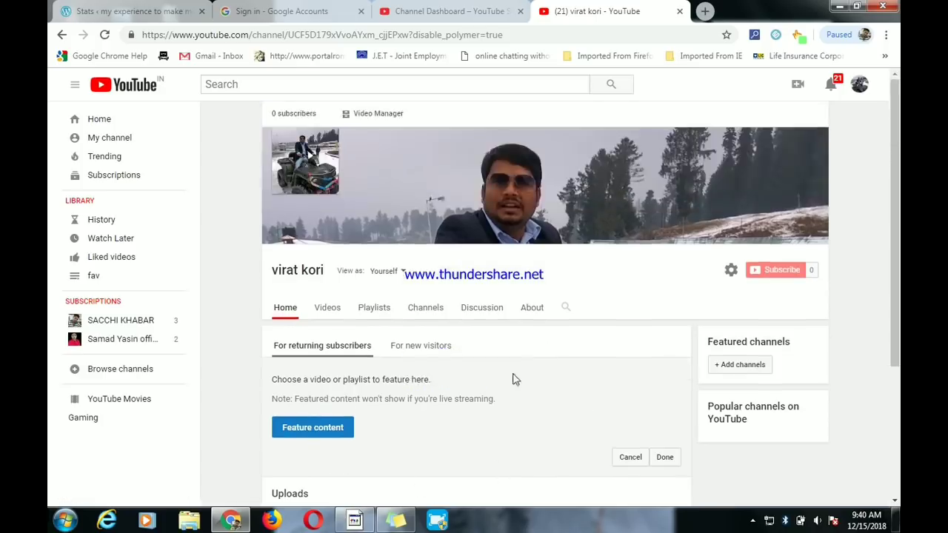
scroll(516, 379, "down", 2)
scroll(364, 308, "up", 2)
left_click(540, 311)
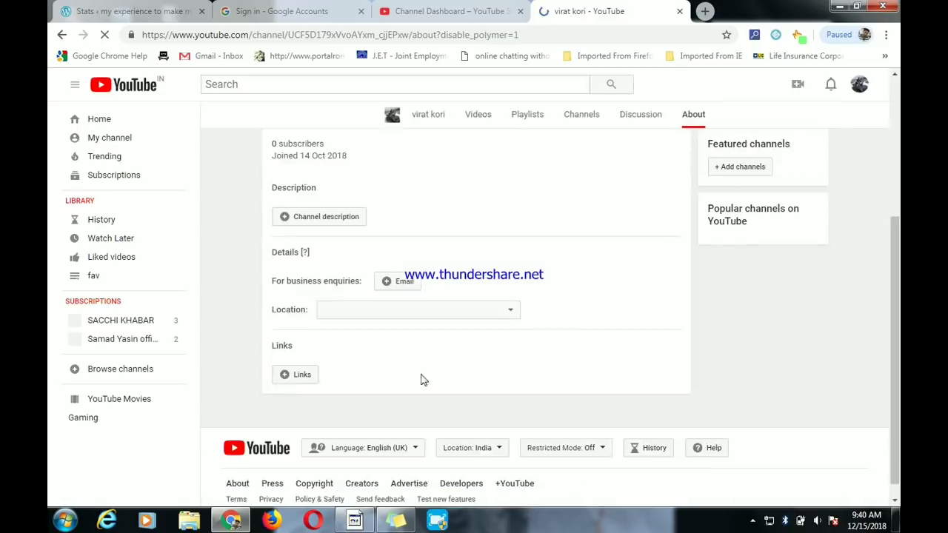
left_click(305, 219)
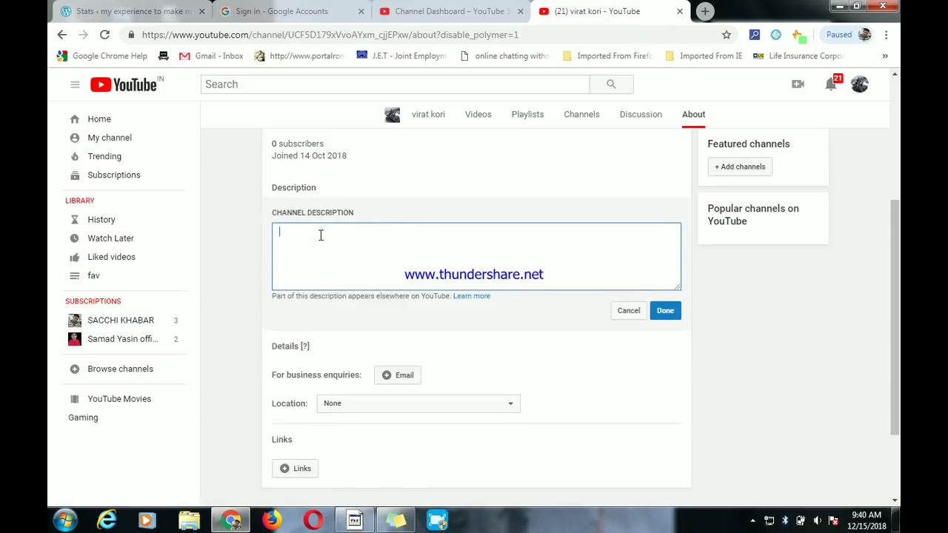
type("my cha")
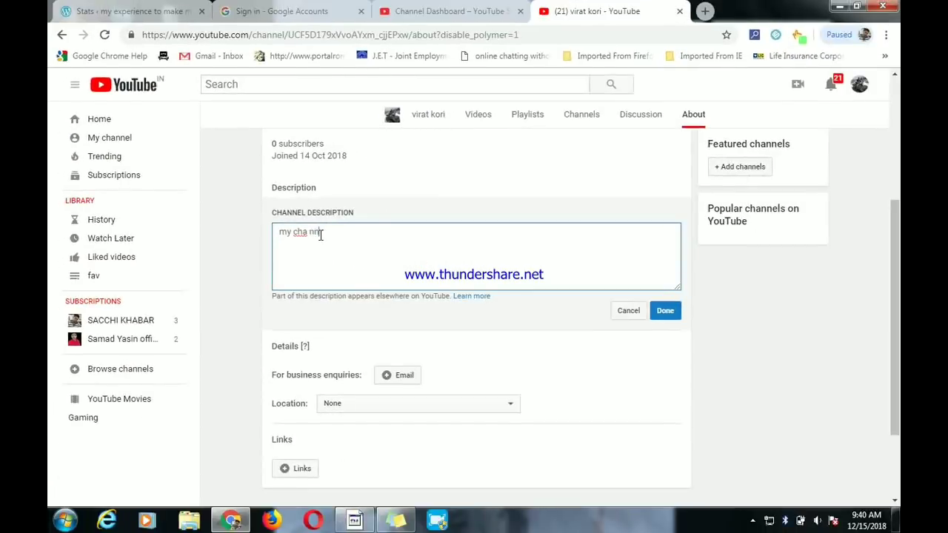
type("nne")
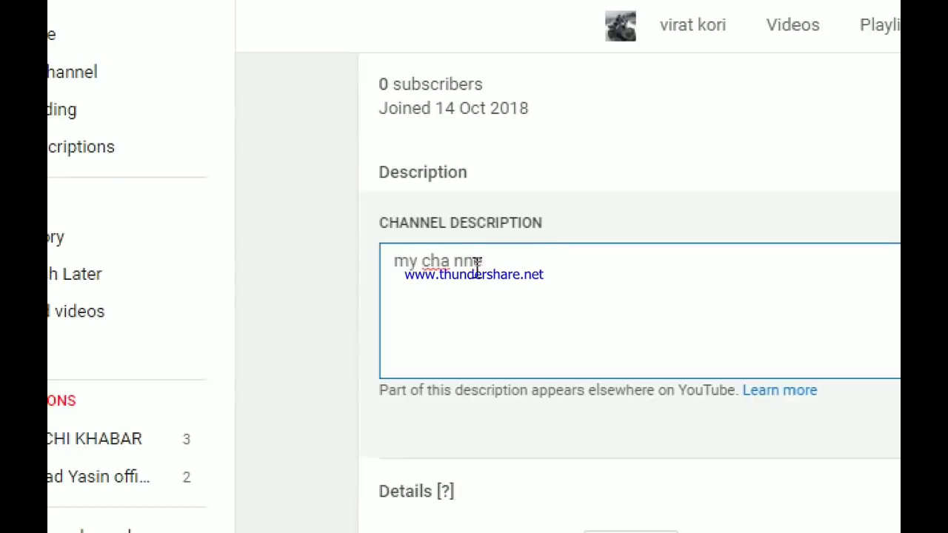
key("BackSpace")
key("BackSpace")
key("BackSpace")
key("BackSpace")
key("BackSpace")
key("BackSpace")
key("BackSpace")
key("BackSpace")
key("BackSpace")
key("BackSpace")
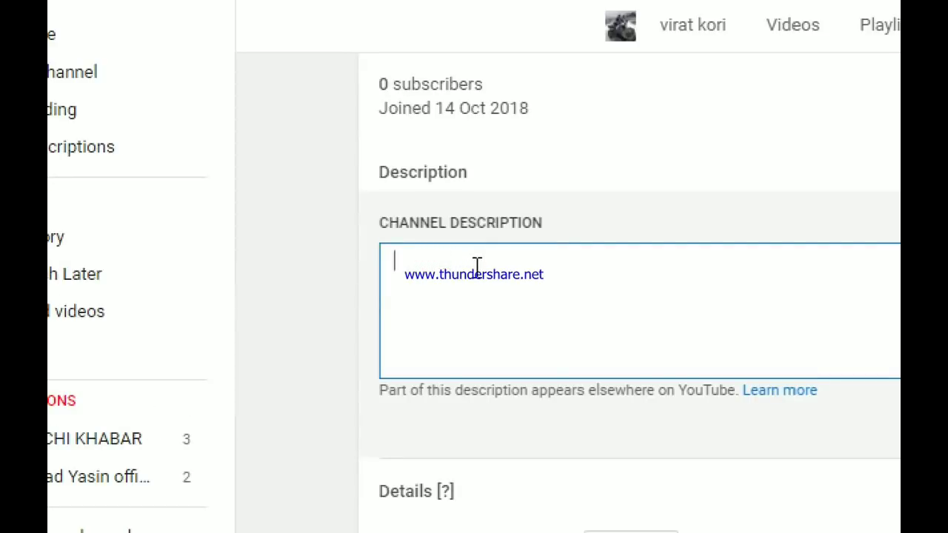
Step: Write the channel description "i contain travell or food video" and save it
type("i conta")
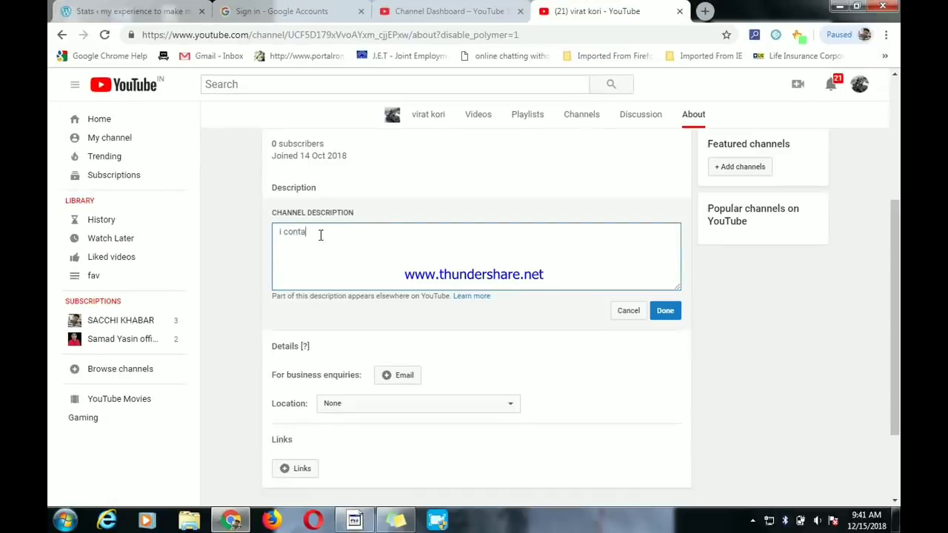
type("in")
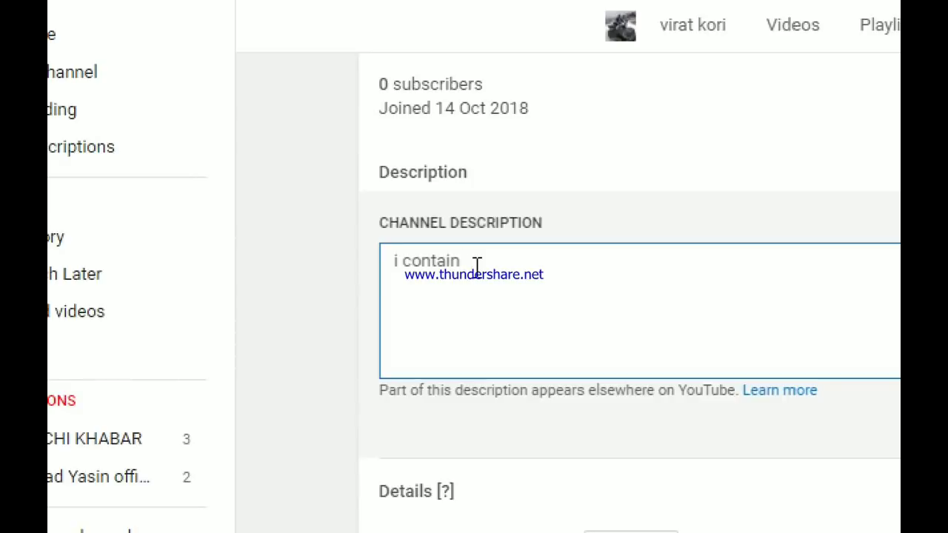
type("travell")
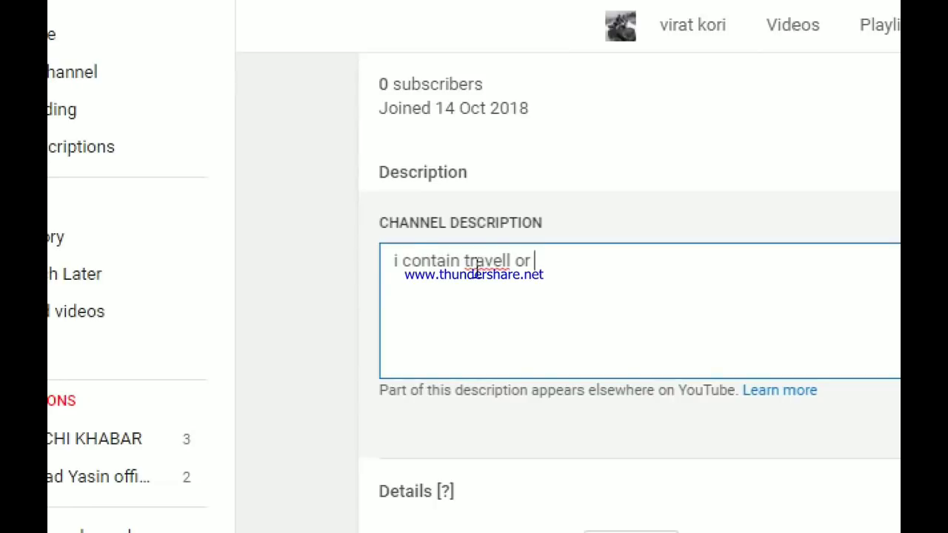
type("or food")
type(" video")
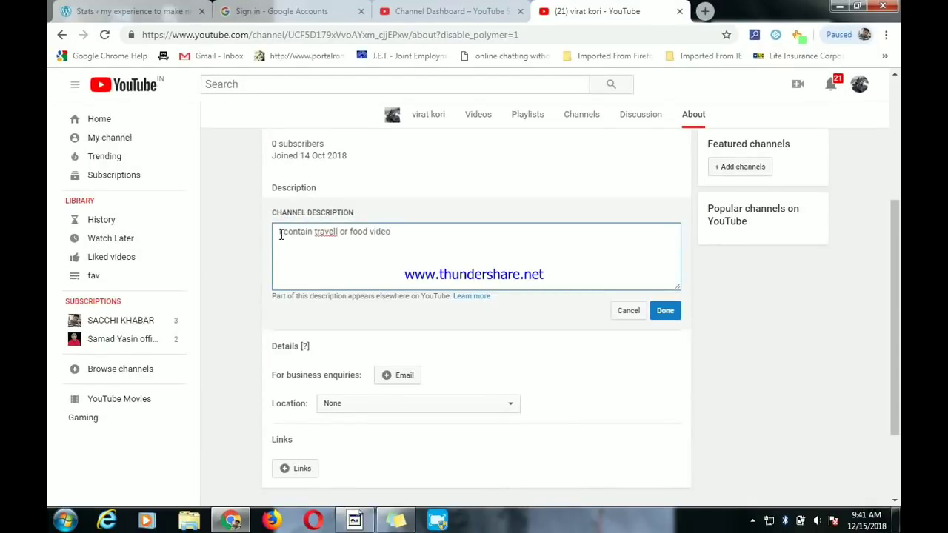
left_click_drag(281, 234, 392, 234)
left_click(665, 311)
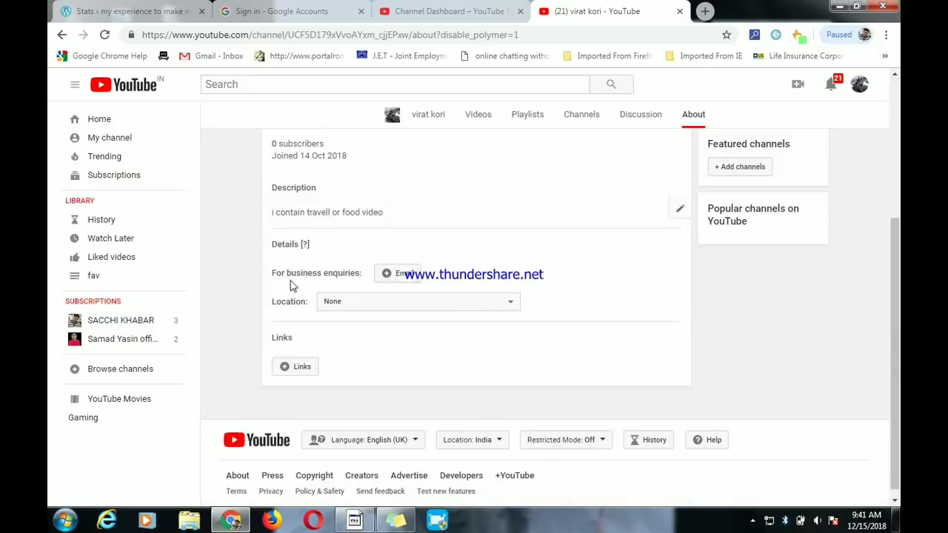
Step: Set the channel's location to India in the About details
left_click(349, 306)
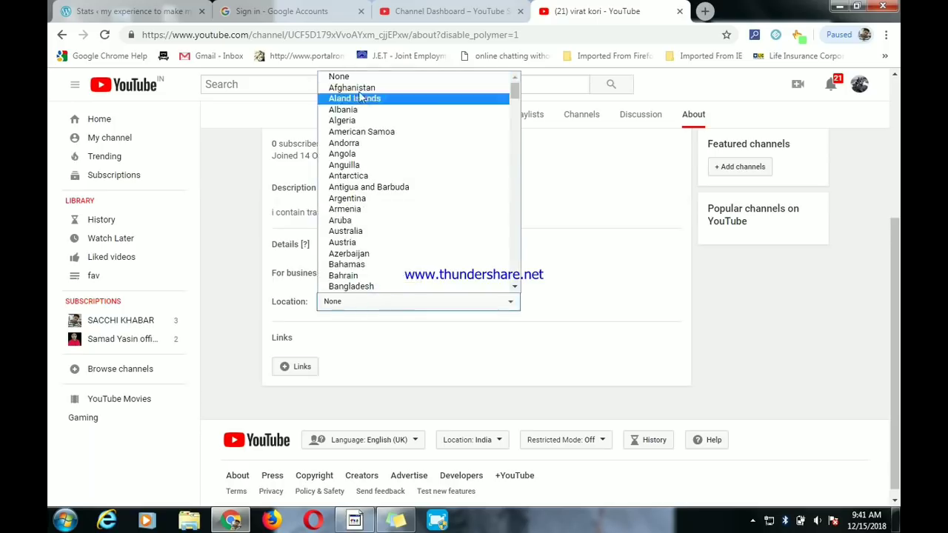
scroll(378, 267, "down", 12)
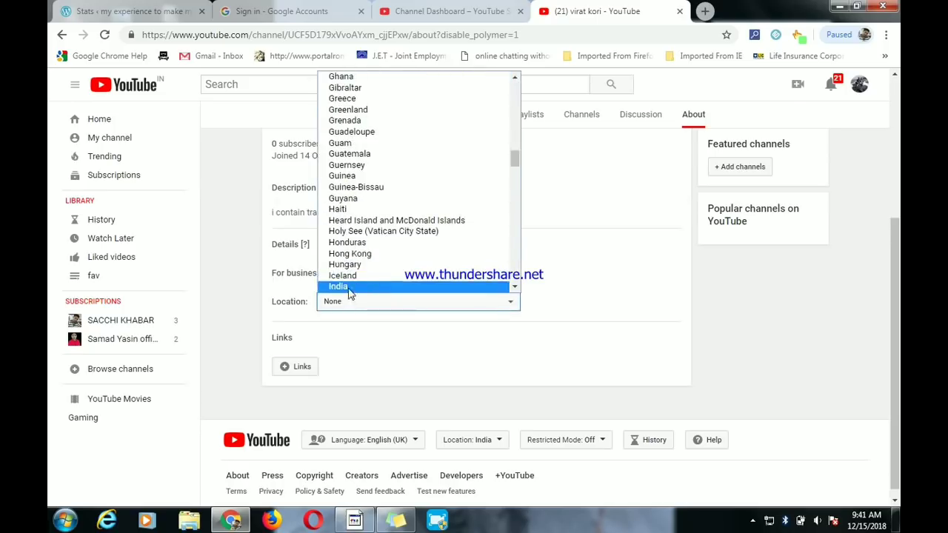
left_click(349, 289)
Step: Add a customised link to the channel with the title "how to make money online"
left_click(305, 370)
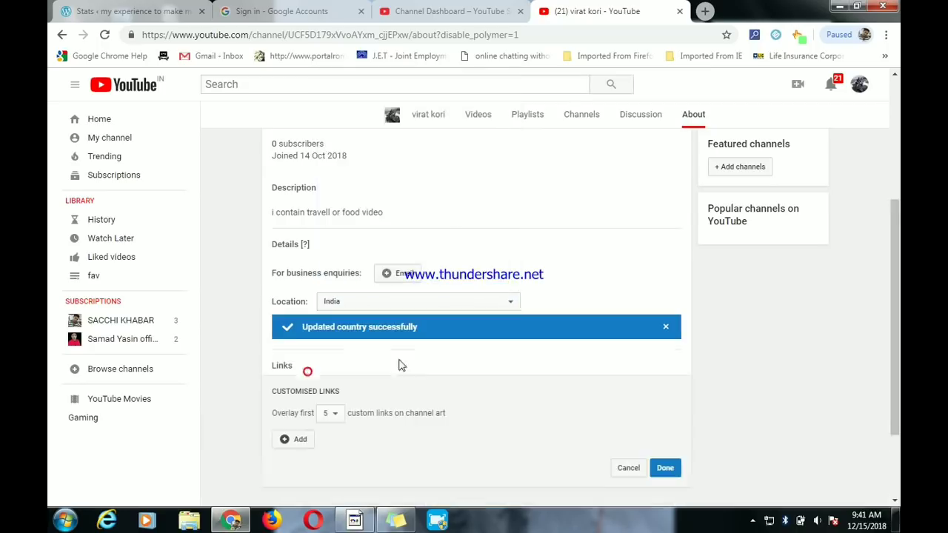
scroll(437, 378, "down", 2)
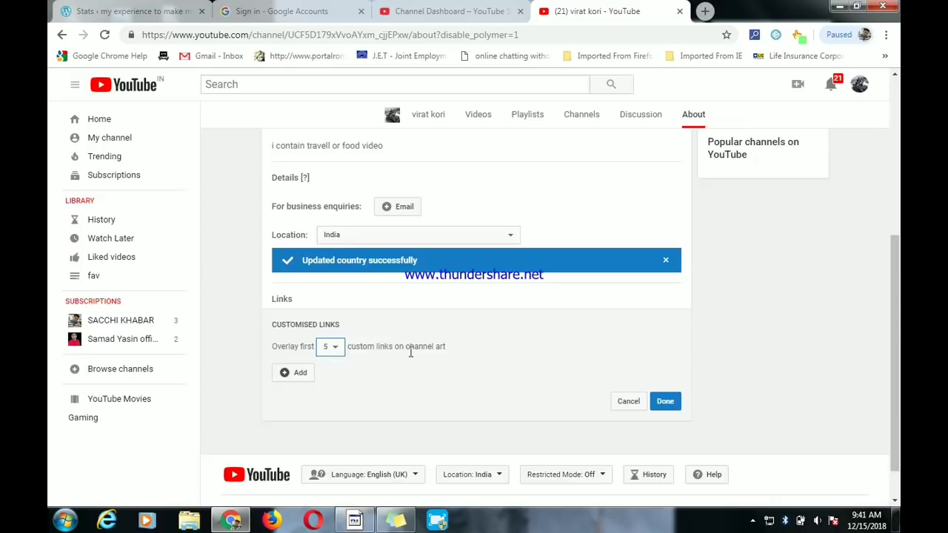
left_click(335, 349)
left_click(335, 349)
left_click(300, 372)
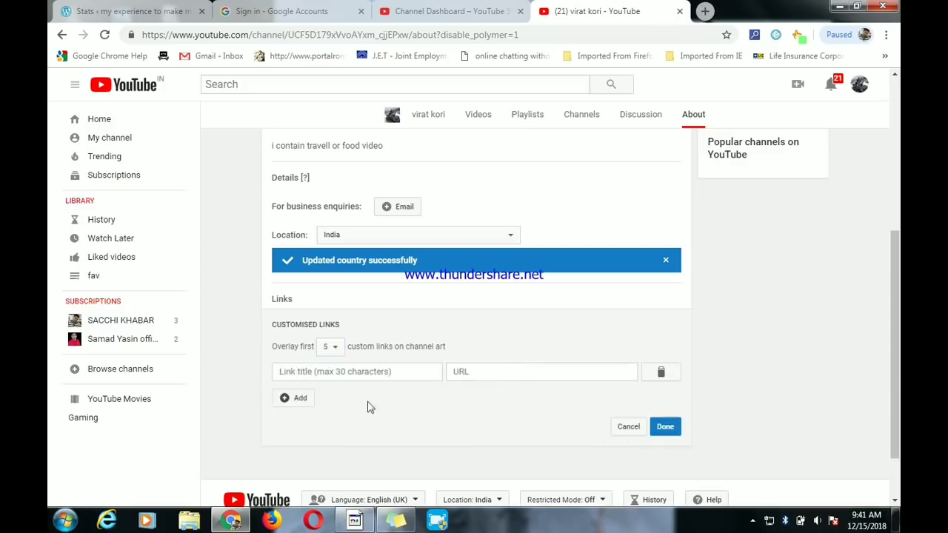
left_click(326, 372)
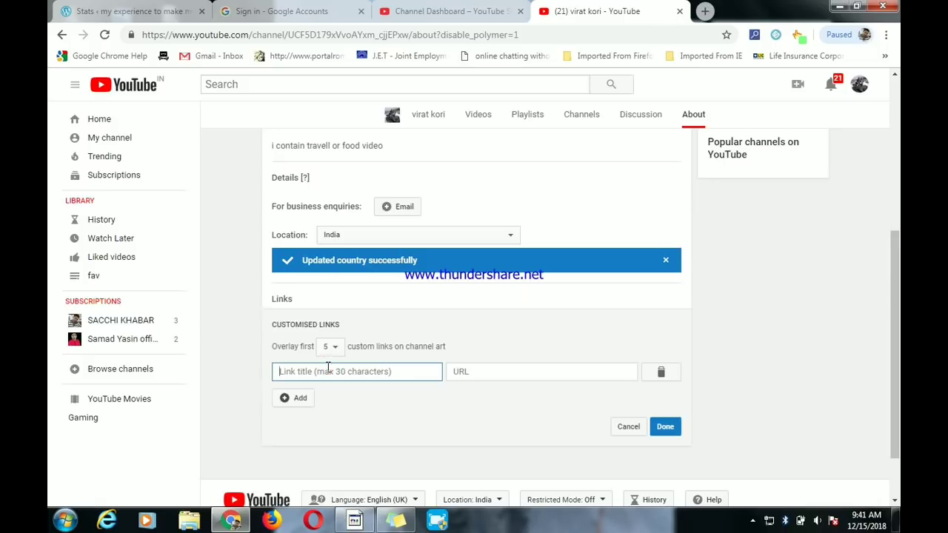
type("how to ma")
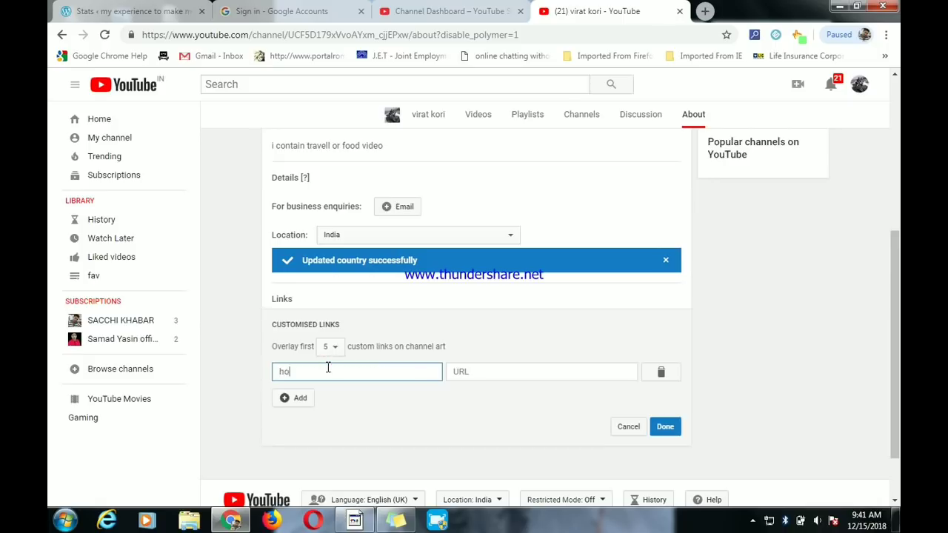
type("ke mon")
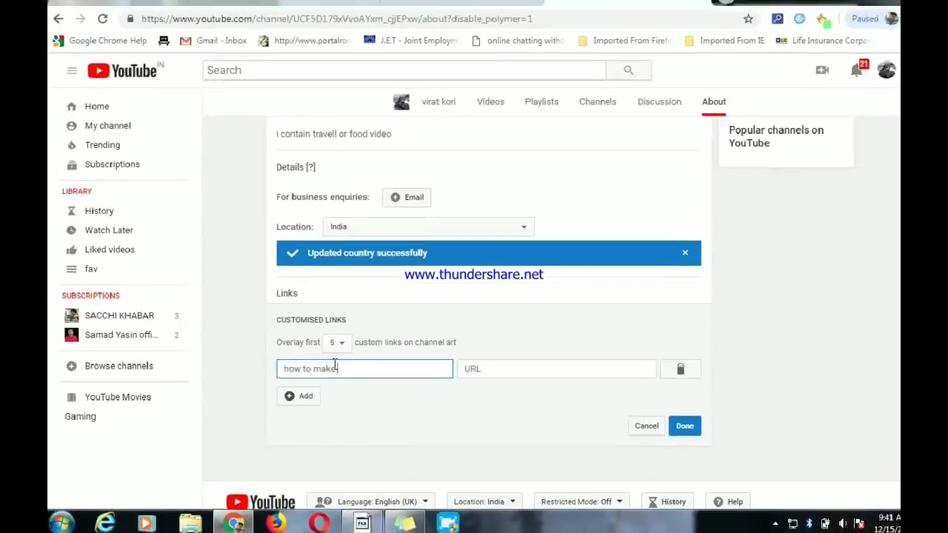
type("ey o")
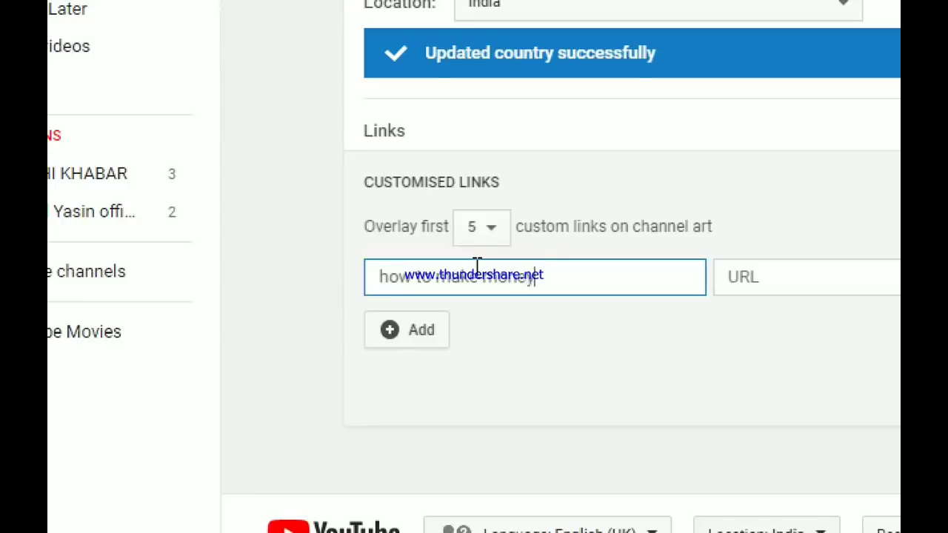
type("nlin")
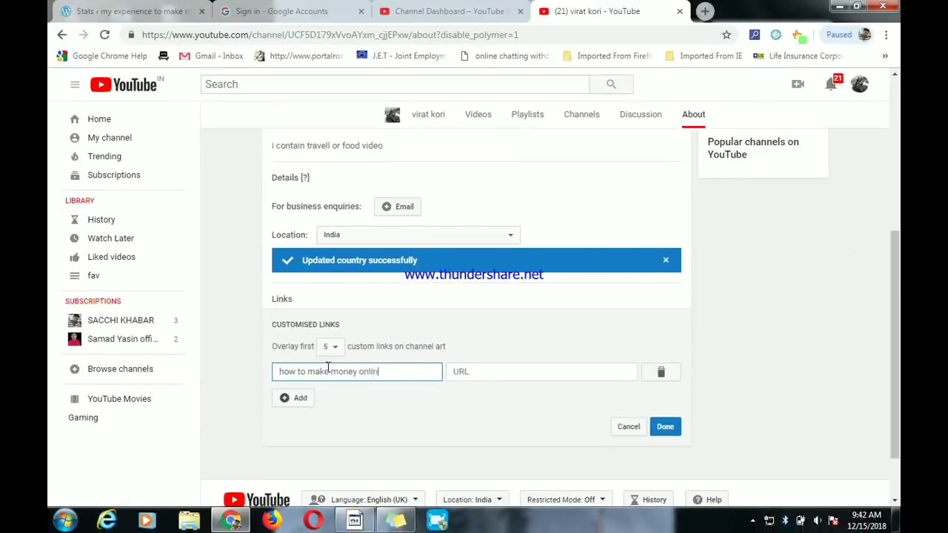
type("e")
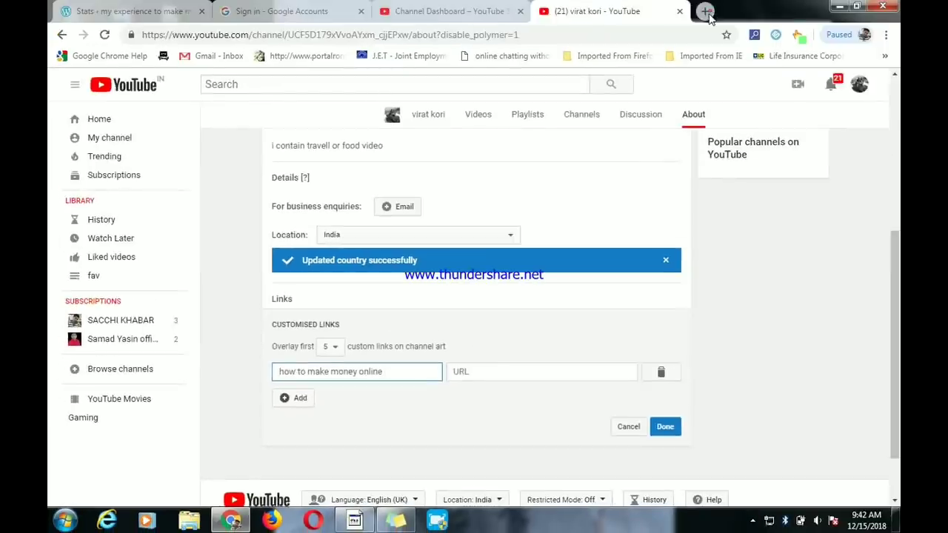
key("ctrl+t")
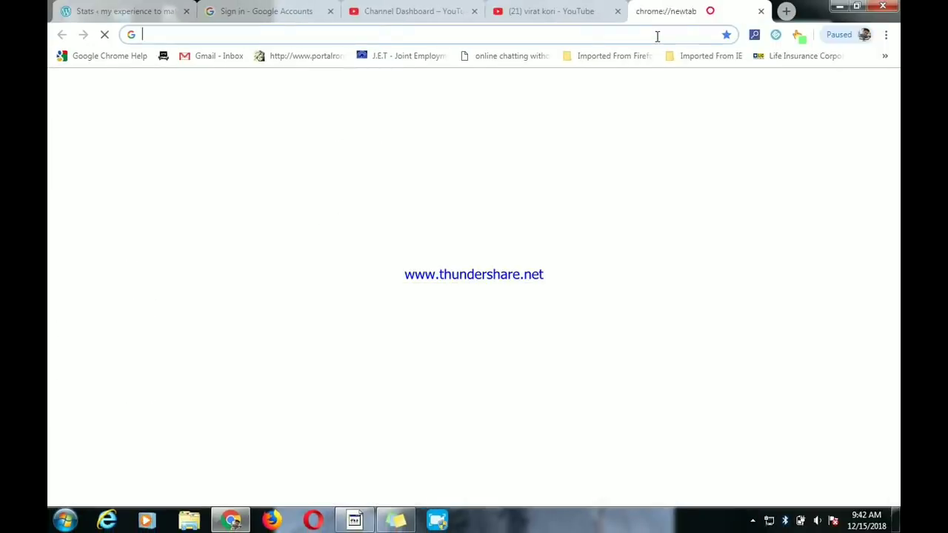
left_click(656, 36)
type("yotuber")
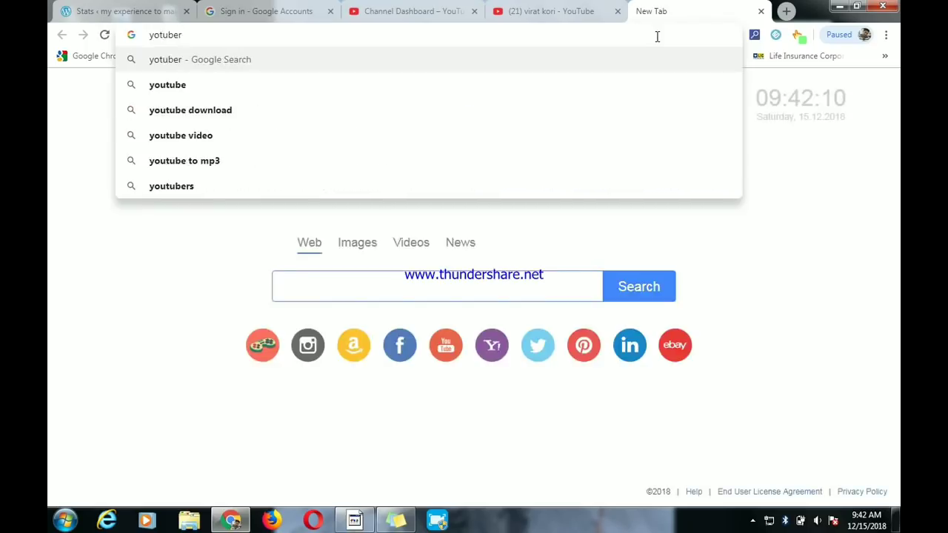
left_click(822, 190)
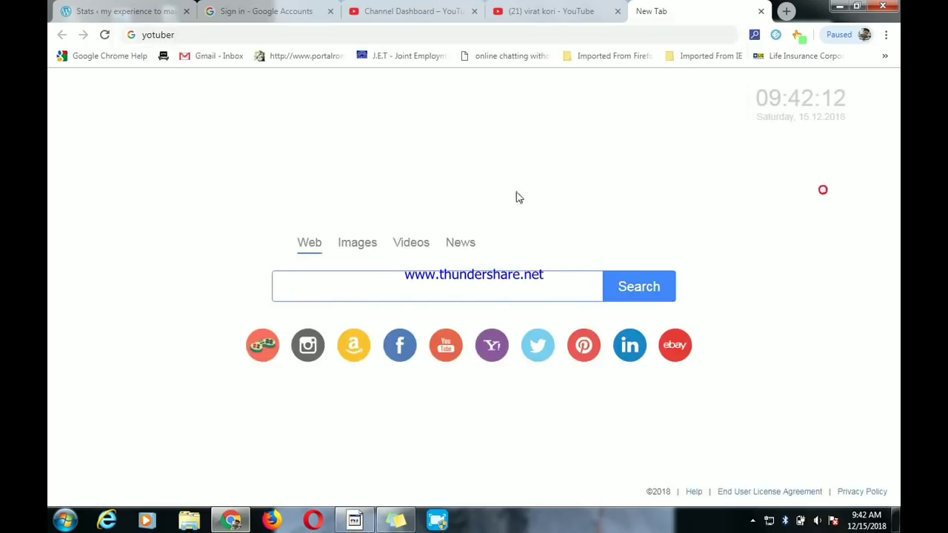
left_click(601, 27)
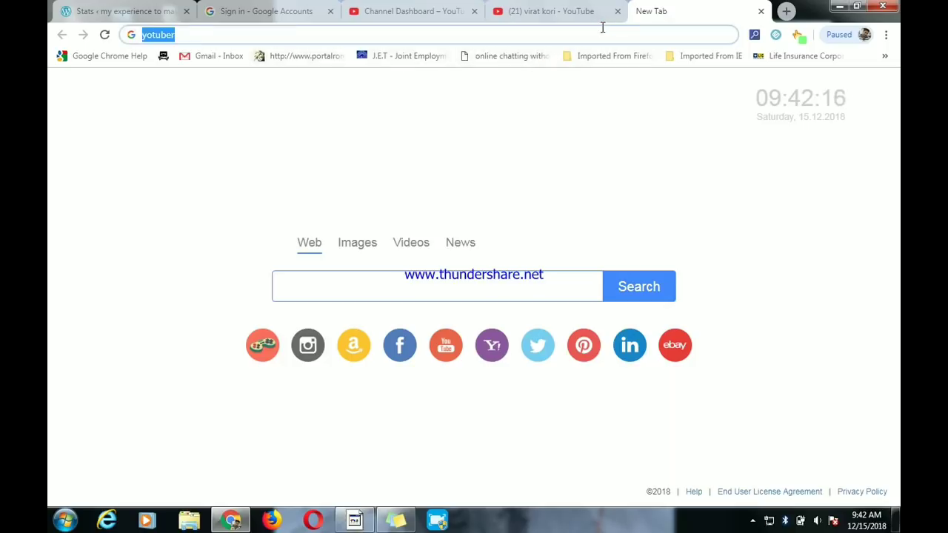
Step: Switch to WordPress.com and open the site view of the "my experience to make money" site
left_click(114, 10)
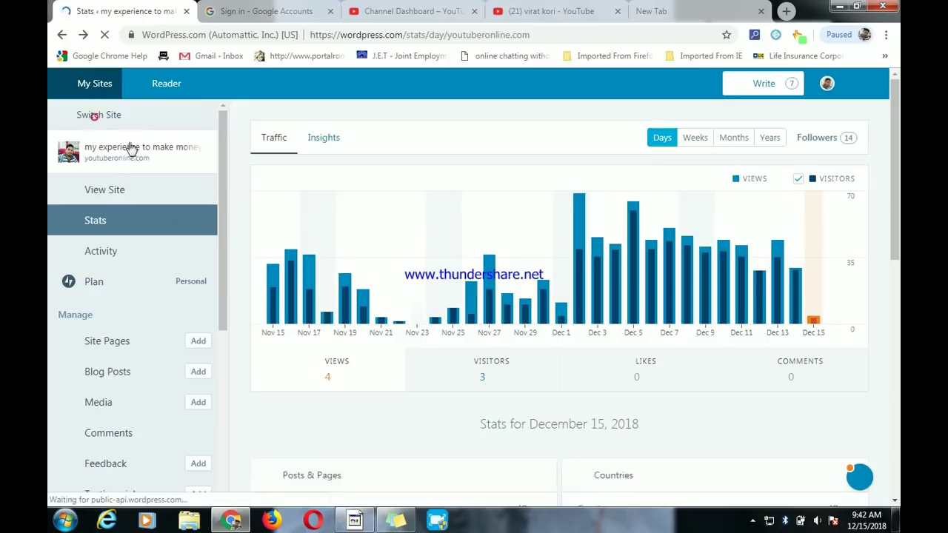
left_click(94, 116)
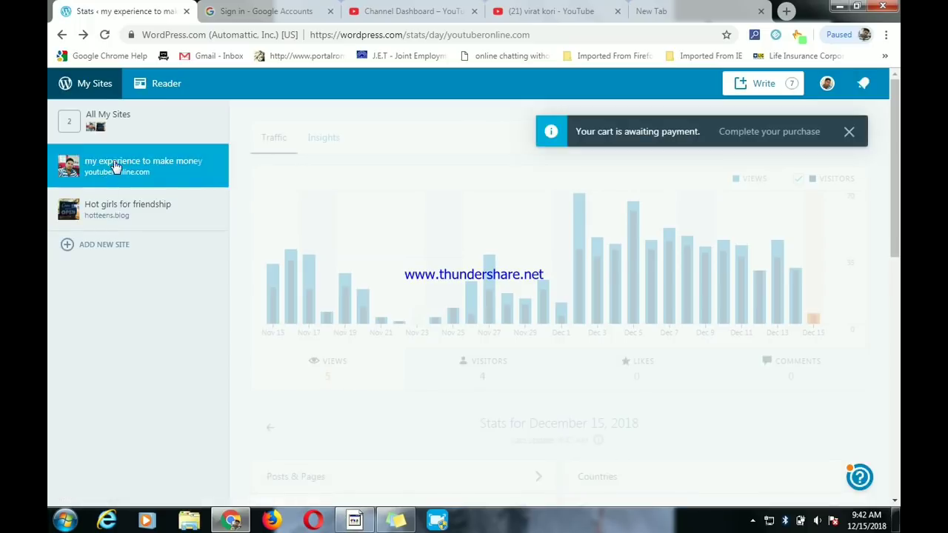
left_click(115, 163)
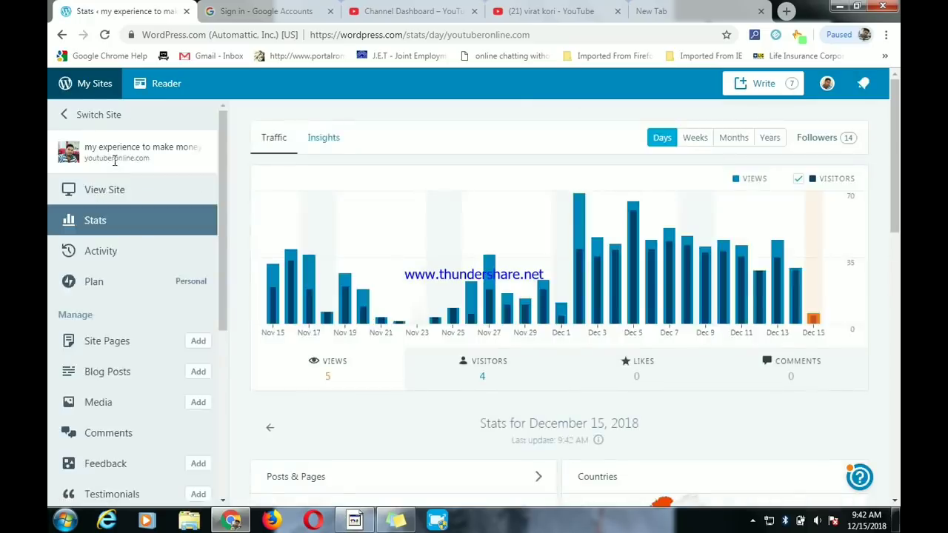
left_click(124, 194)
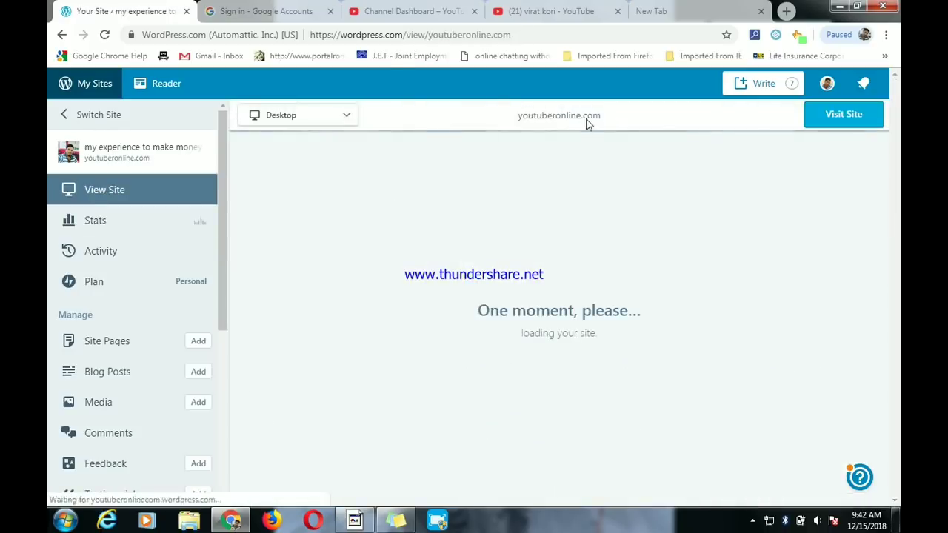
Step: Visit youtuberonline.com, copy its full address and return to the custom link form on the YouTube About page
left_click(585, 116)
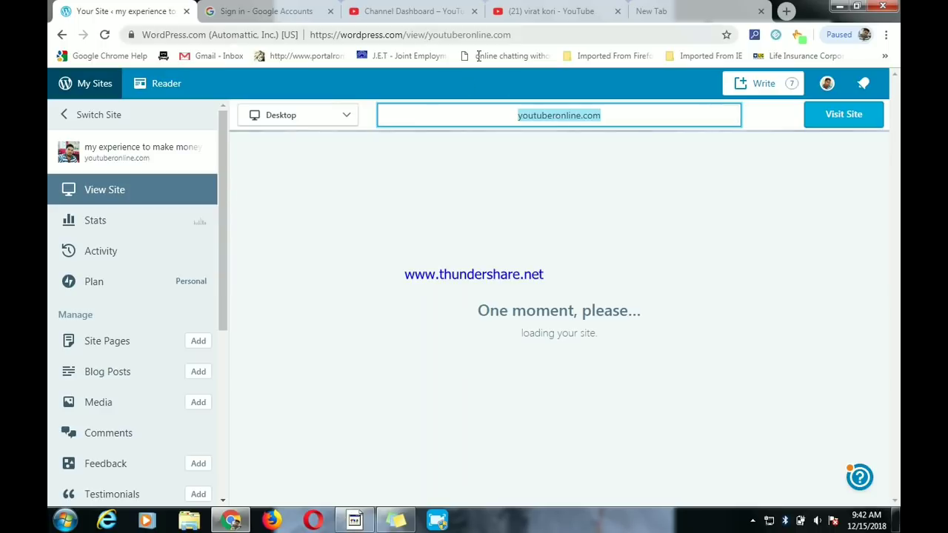
left_click(846, 124)
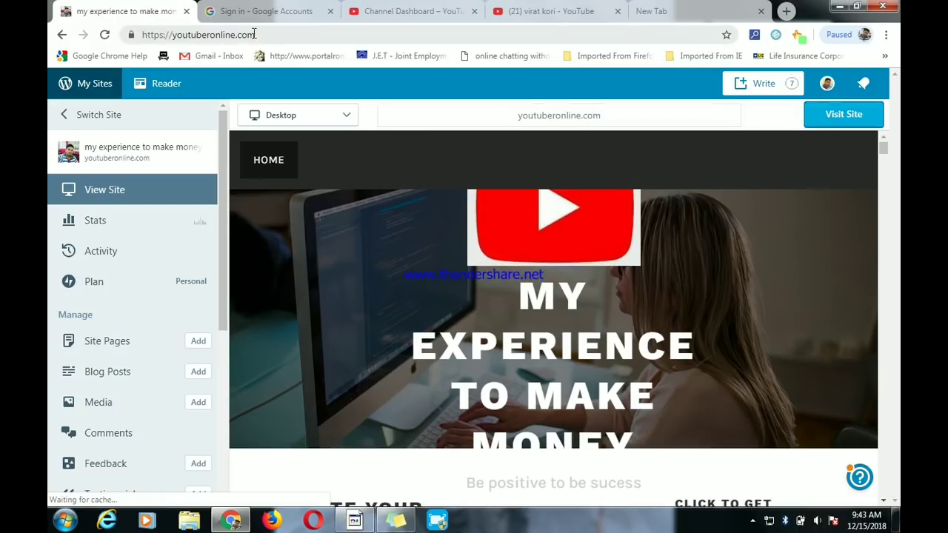
left_click_drag(254, 34, 109, 37)
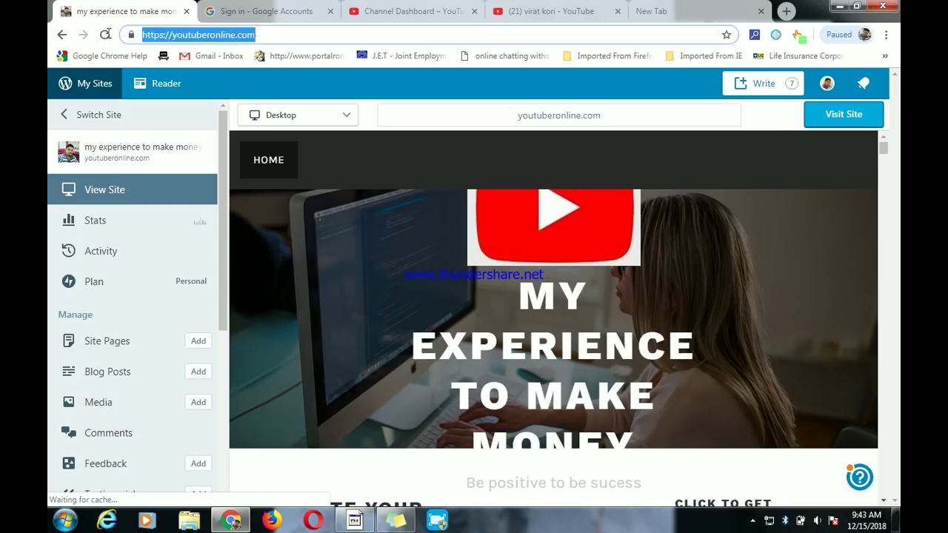
key("ctrl+4")
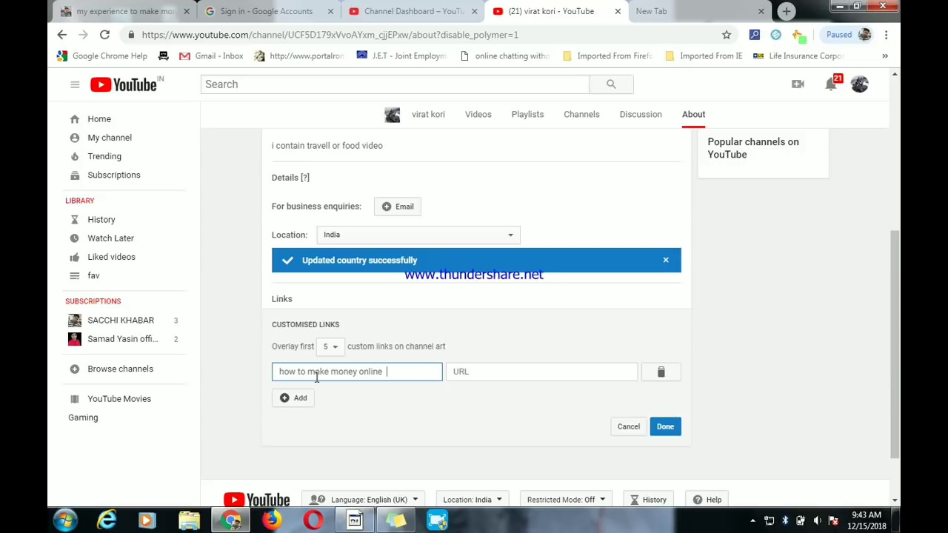
left_click(476, 372)
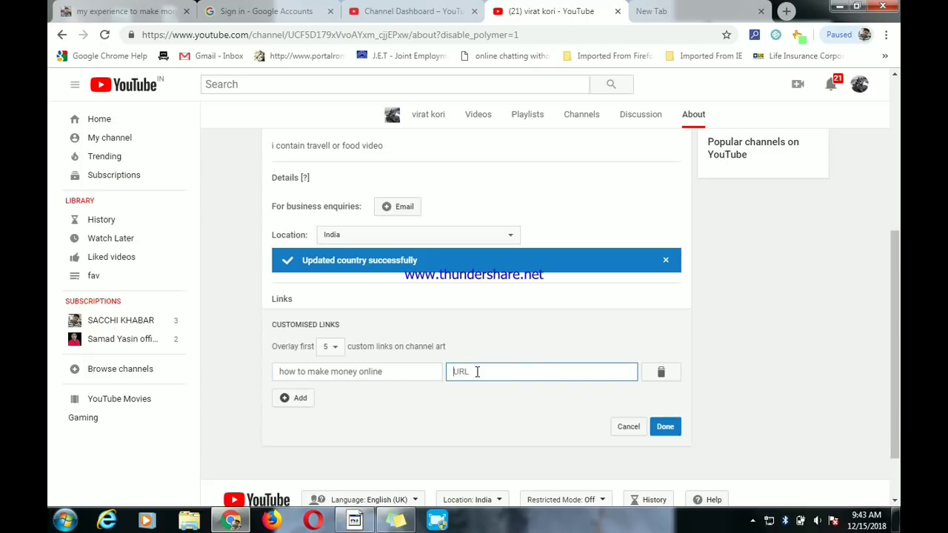
key("ctrl+v")
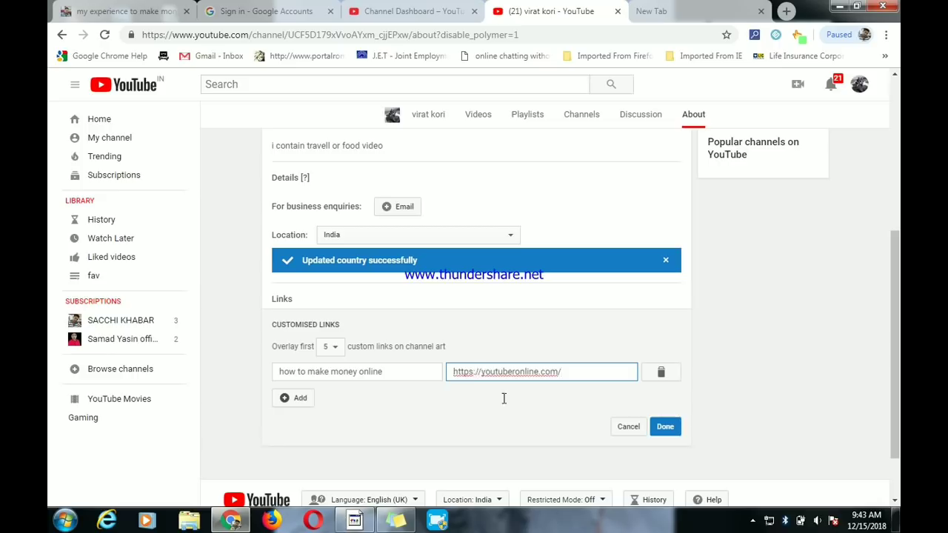
left_click(667, 428)
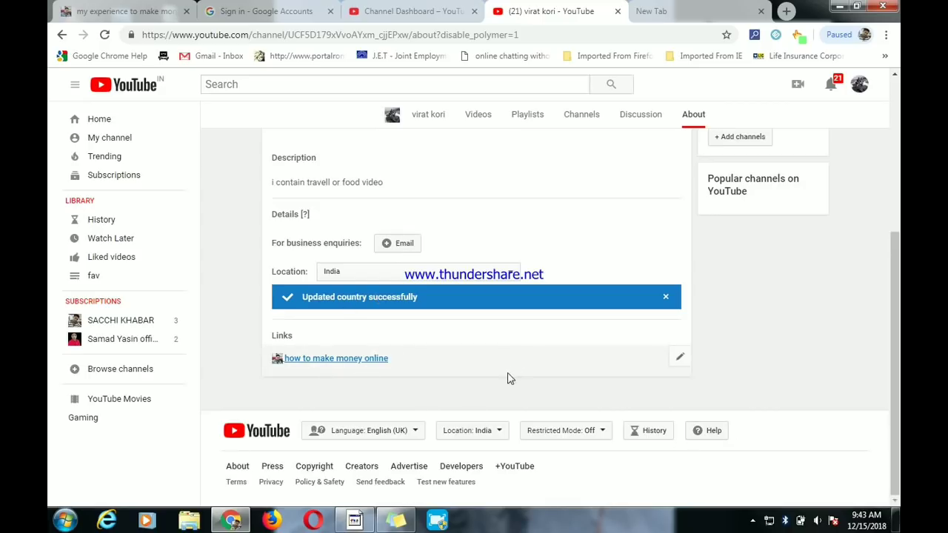
Step: Check the saved link on the channel page and open Creator Studio for this channel
scroll(526, 234, "up", 3)
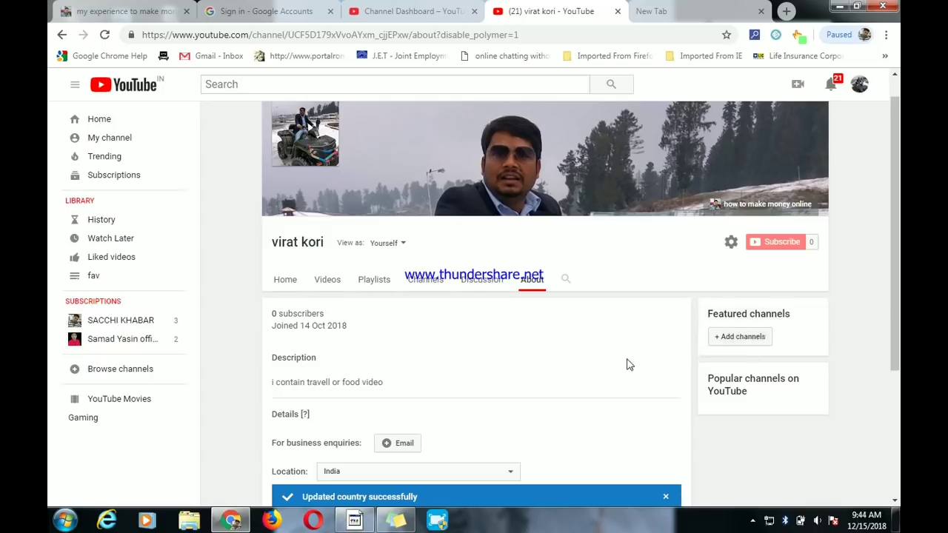
scroll(567, 377, "down", 2)
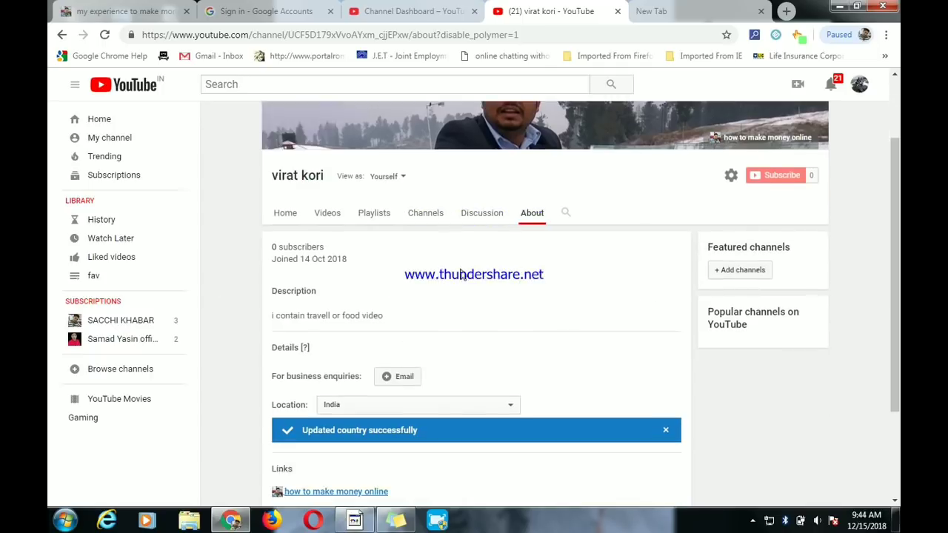
scroll(383, 280, "up", 2)
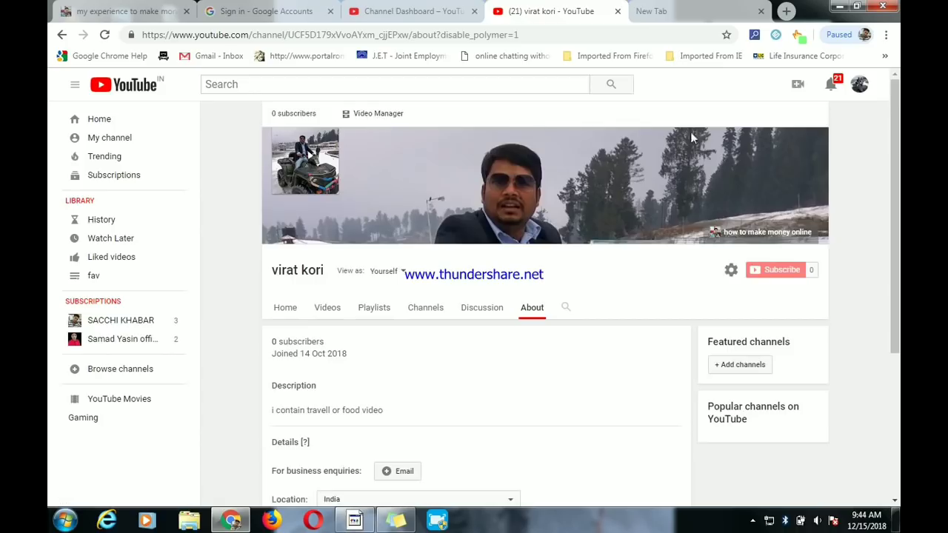
left_click(862, 88)
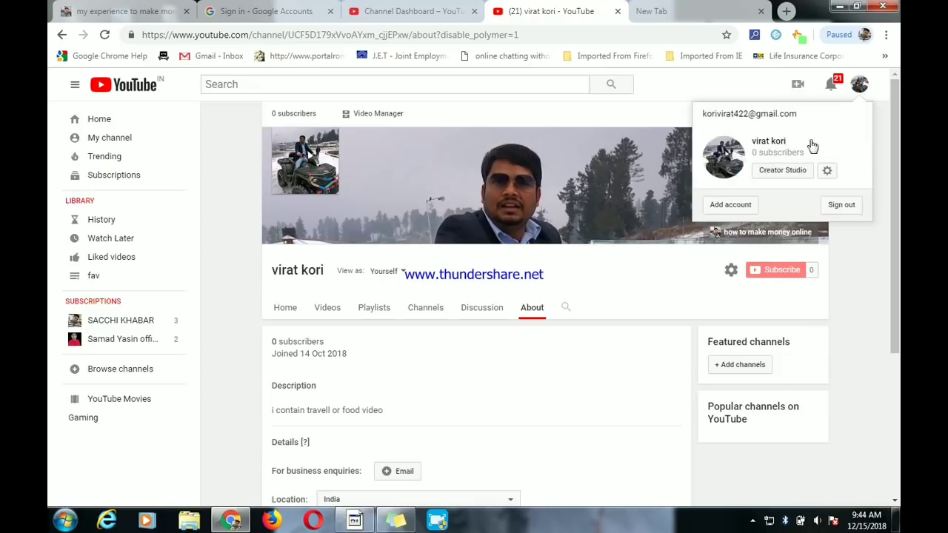
left_click(785, 172)
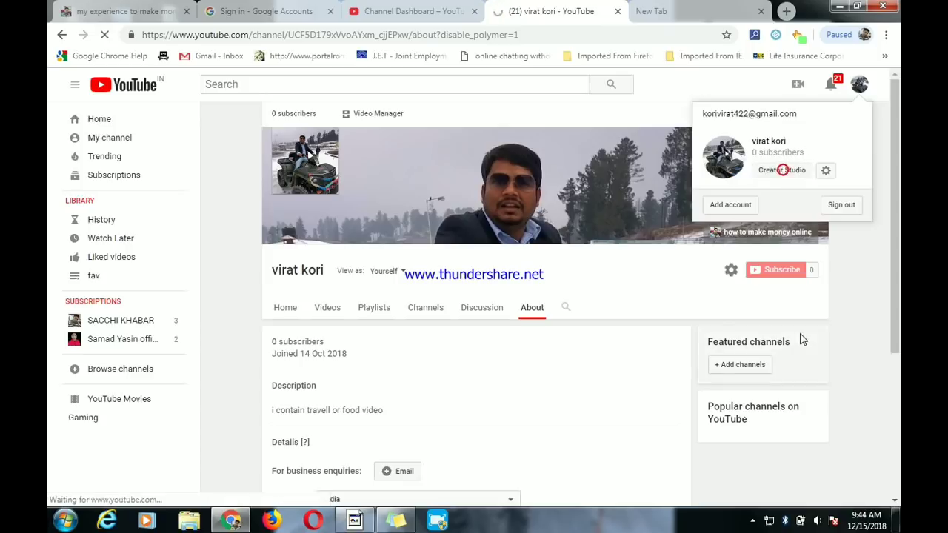
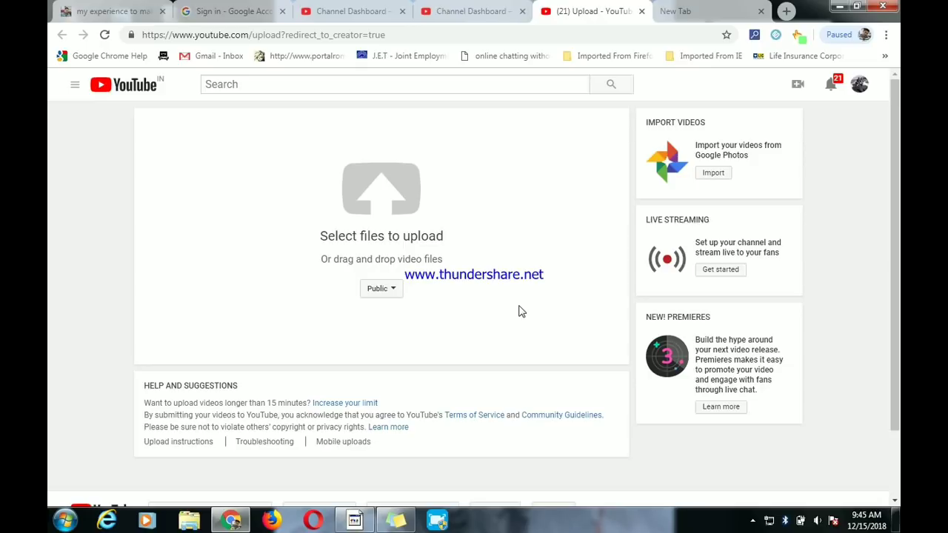
Step: Upload the video file VID-20181001-WA0009 from the video folder on New Volume (G:), leaving its visibility as Public
left_click(386, 290)
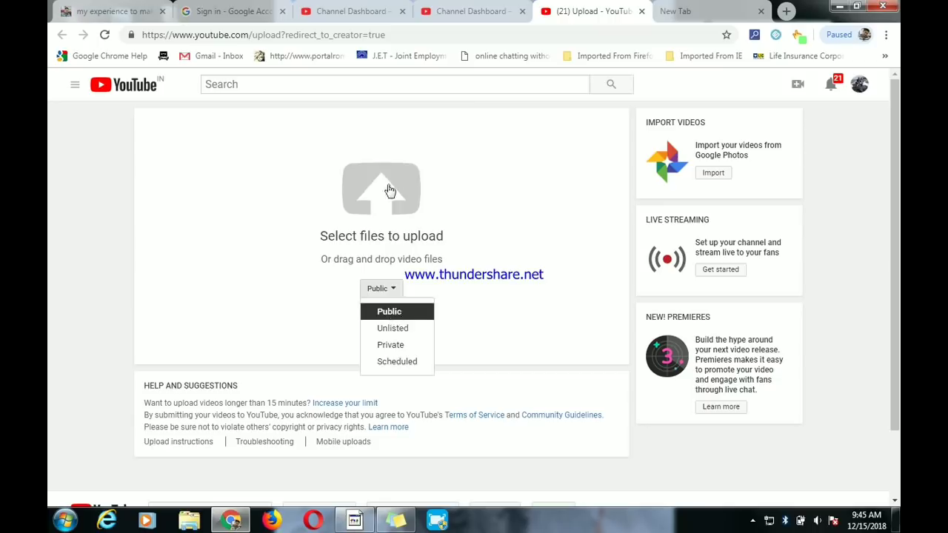
left_click(386, 189)
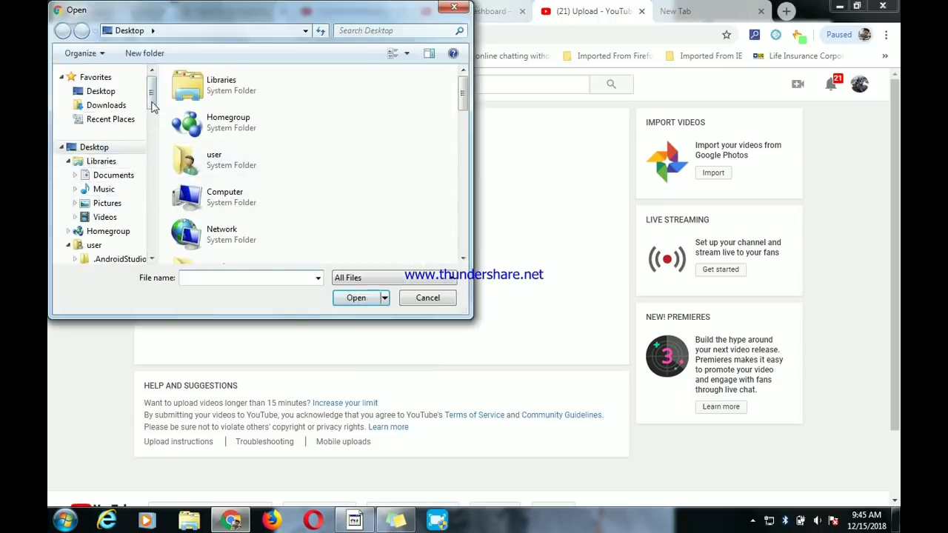
left_click_drag(152, 97, 153, 178)
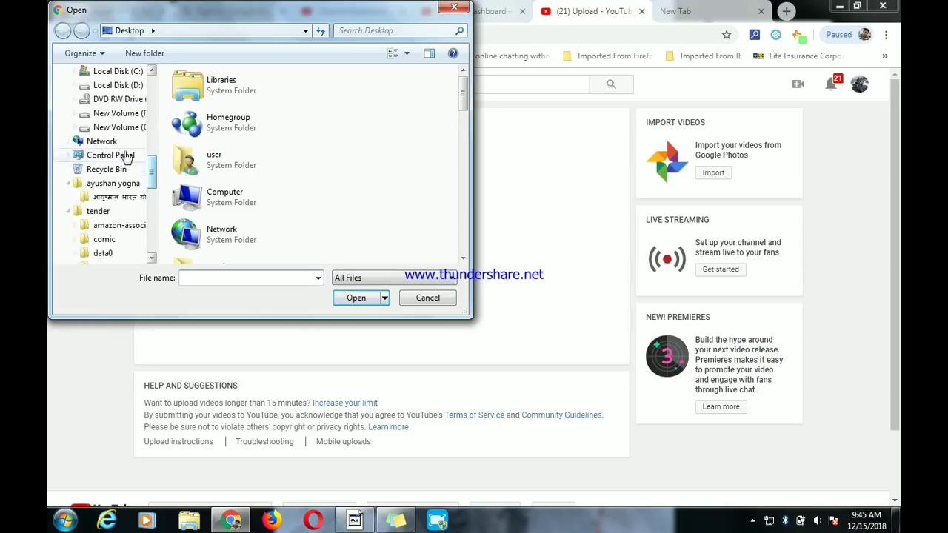
left_click(121, 128)
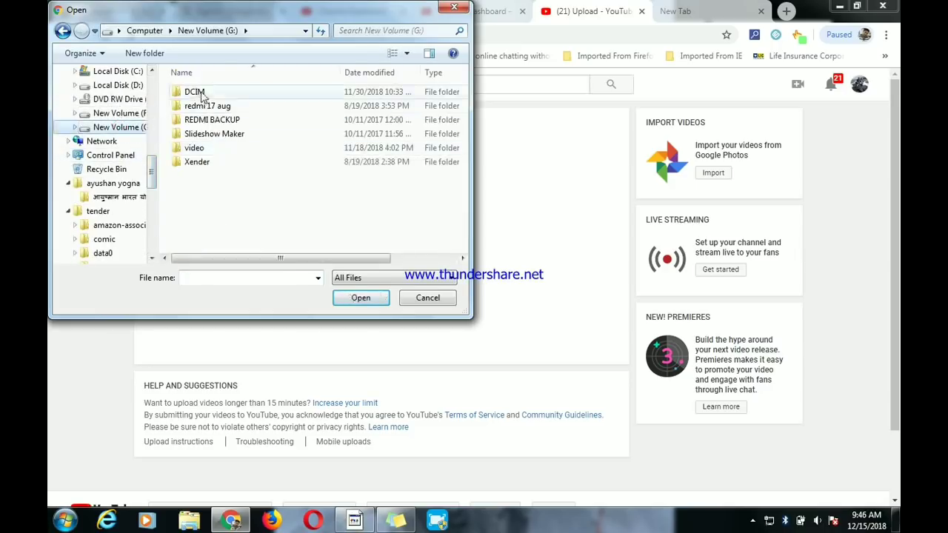
double_click(201, 149)
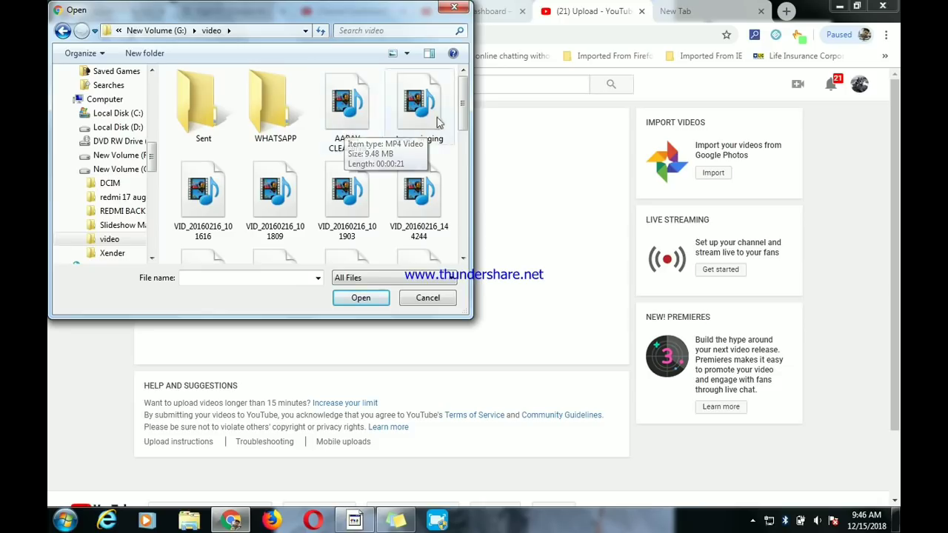
scroll(345, 131, "down", 5)
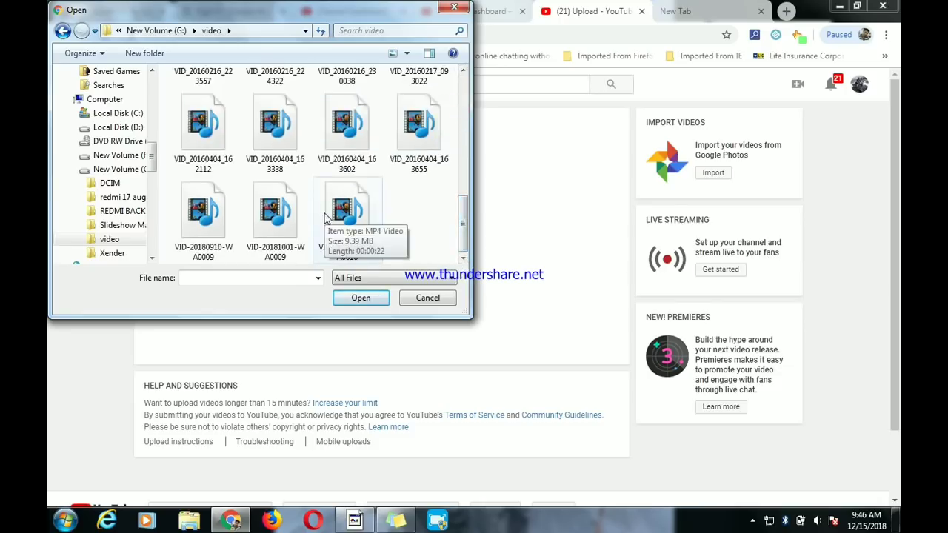
double_click(270, 222)
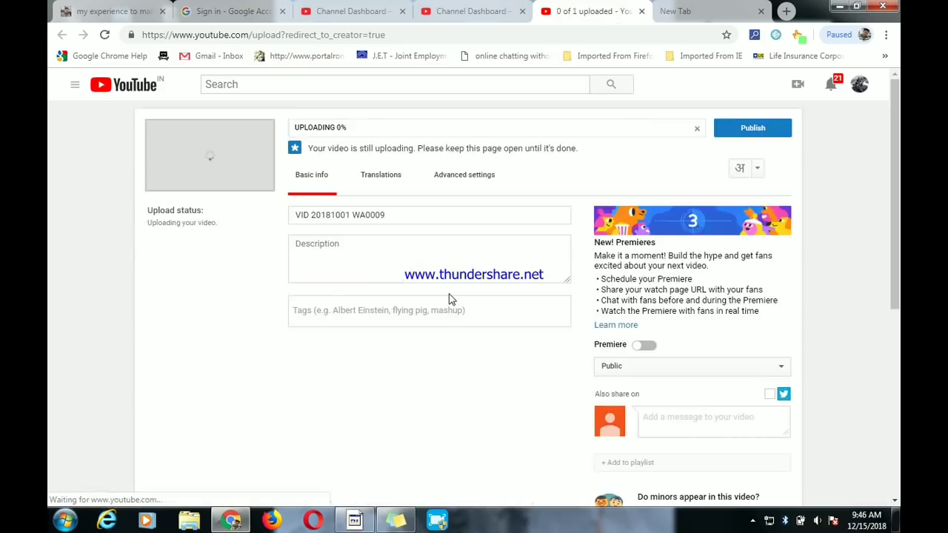
Step: Replace the default title of the uploading video with "its about game"
left_click_drag(397, 212, 249, 212)
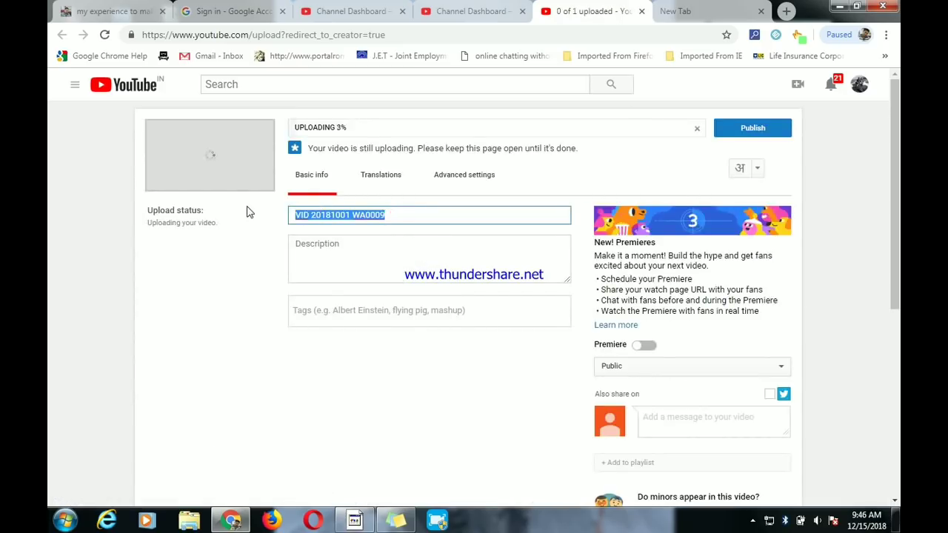
key("BackSpace")
type("its about")
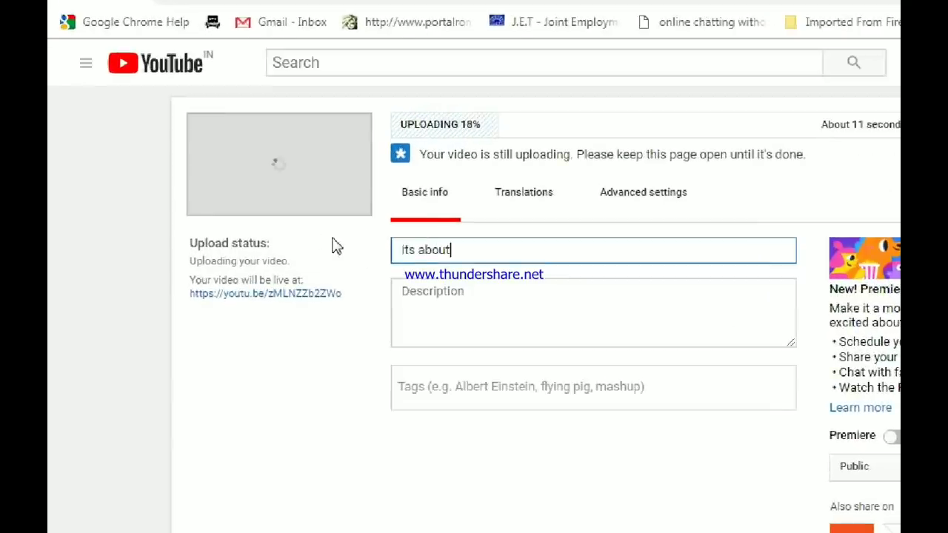
type(" g")
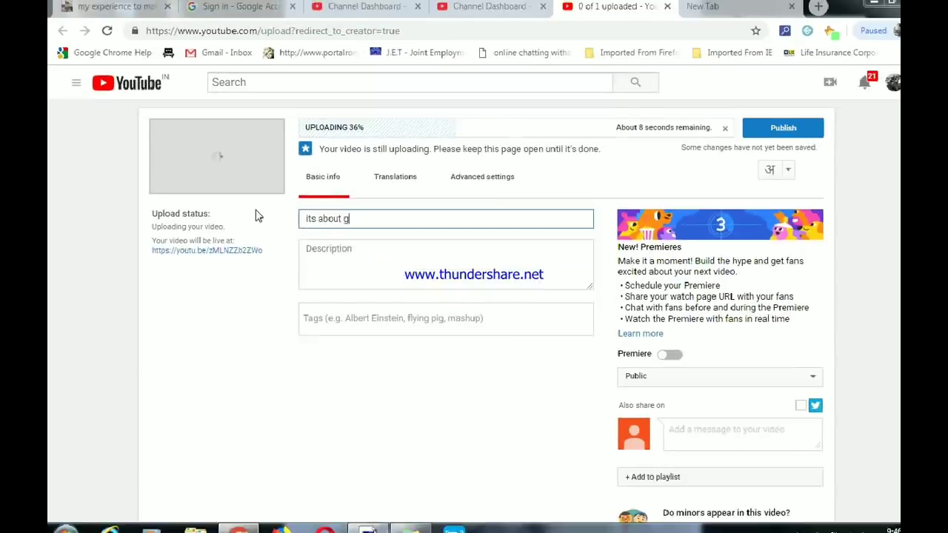
type("ame")
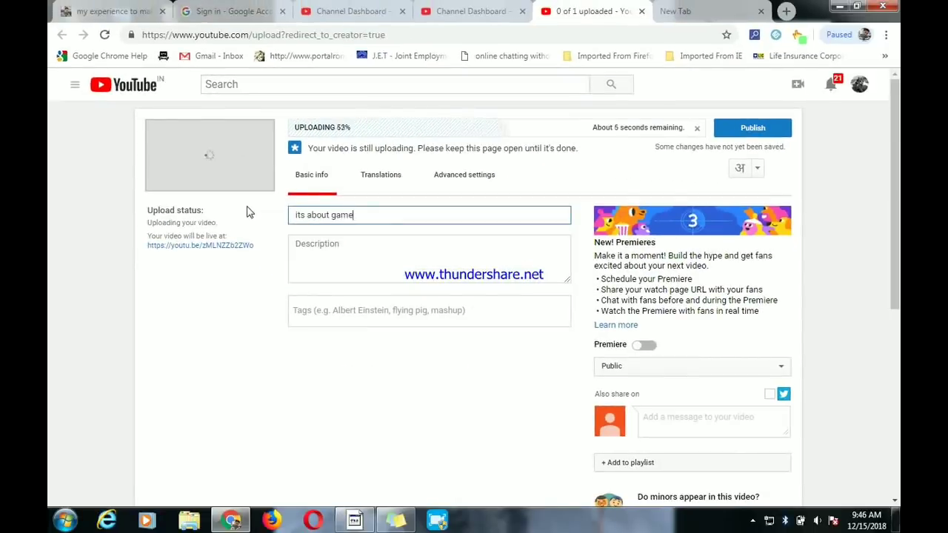
left_click(341, 241)
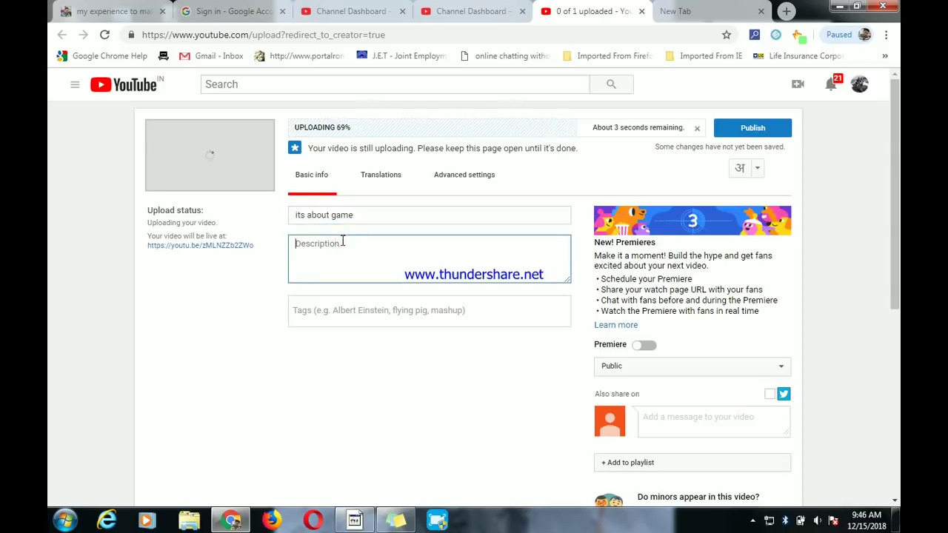
Step: Change the uploaded video's title to "how to make youtbe video"
left_click_drag(356, 216, 265, 221)
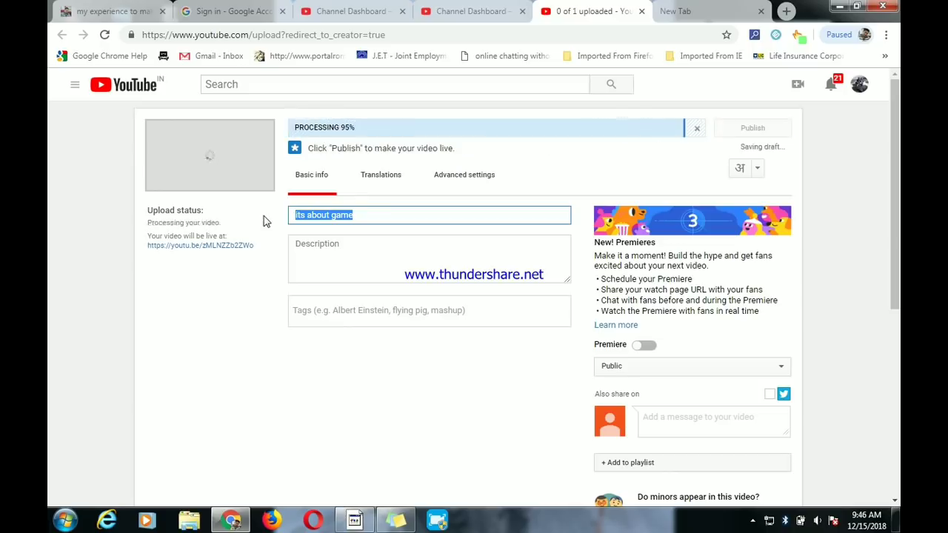
type("how ")
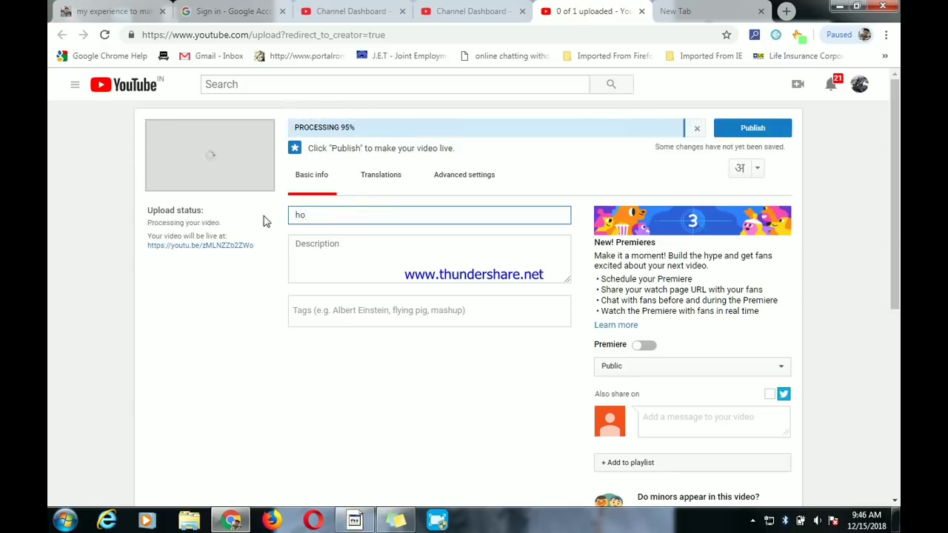
type("to make ")
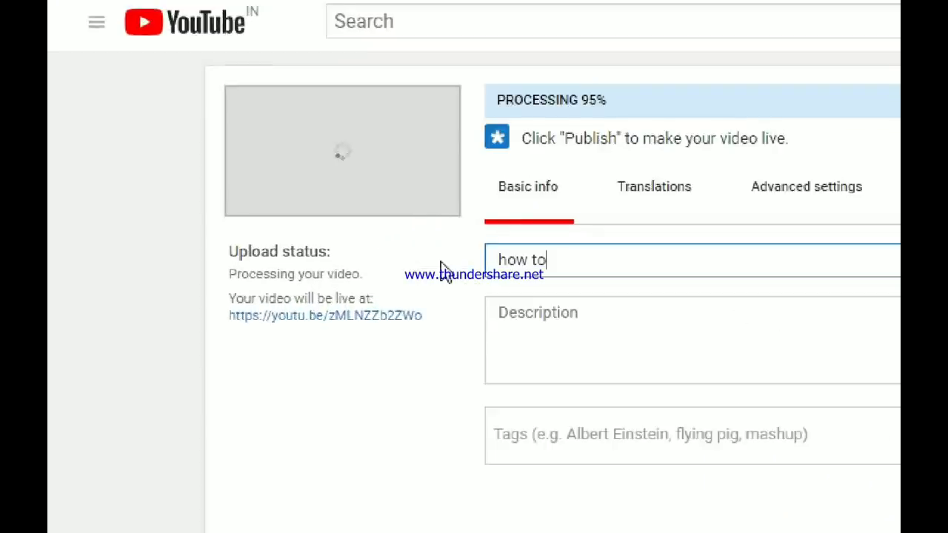
type("yout")
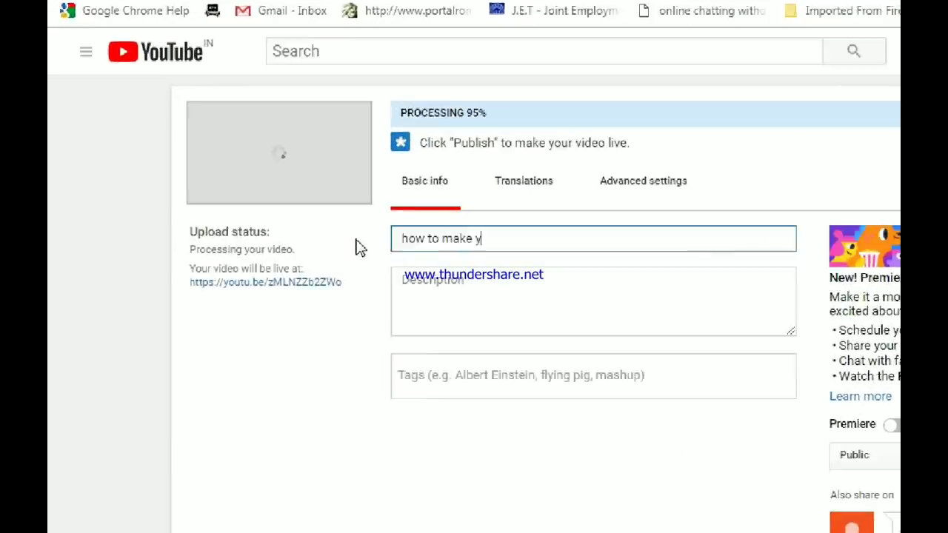
type("be video")
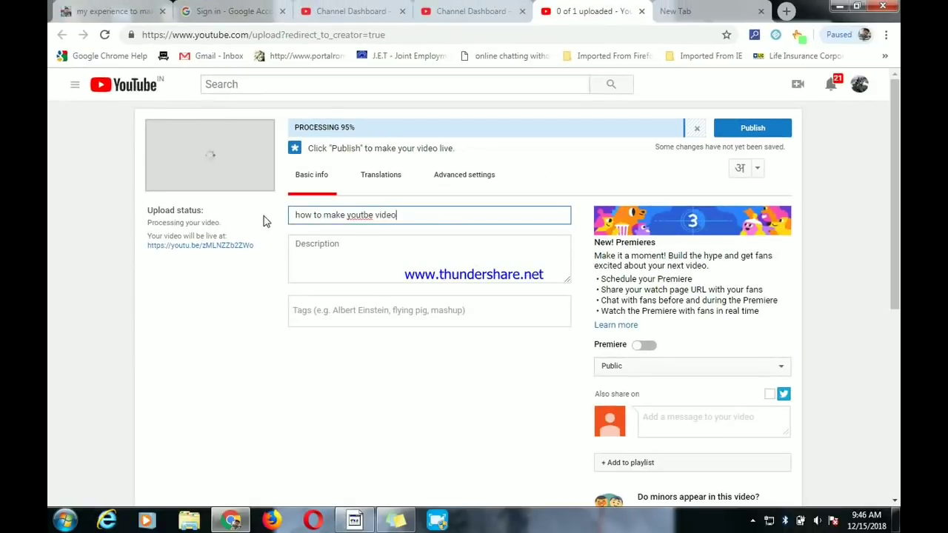
Step: Enter "how to make youtube" as the video's description and publish the video
left_click(315, 245)
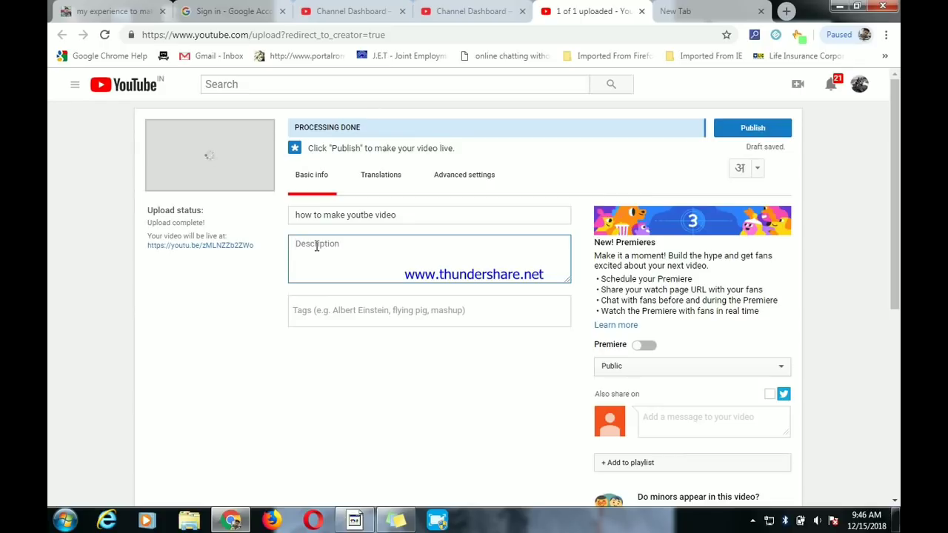
type("how to mak")
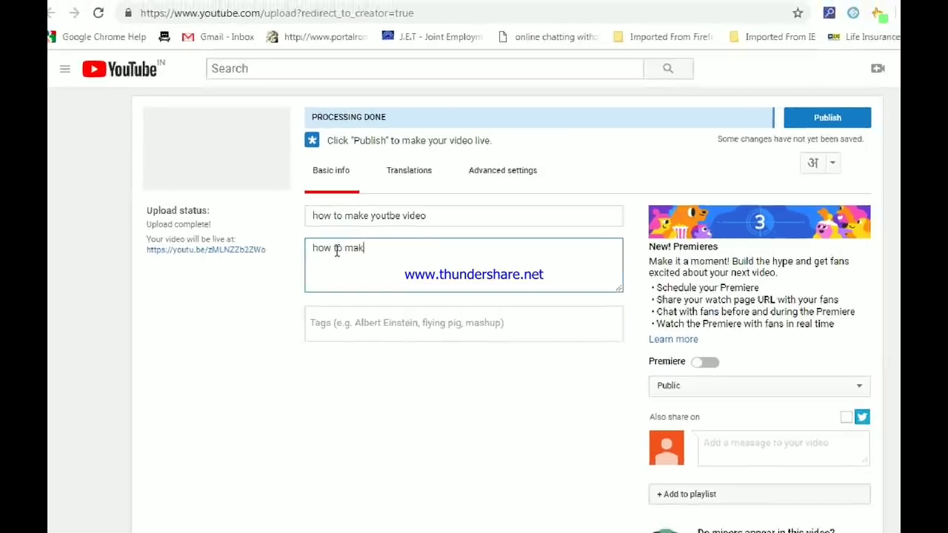
type("e video")
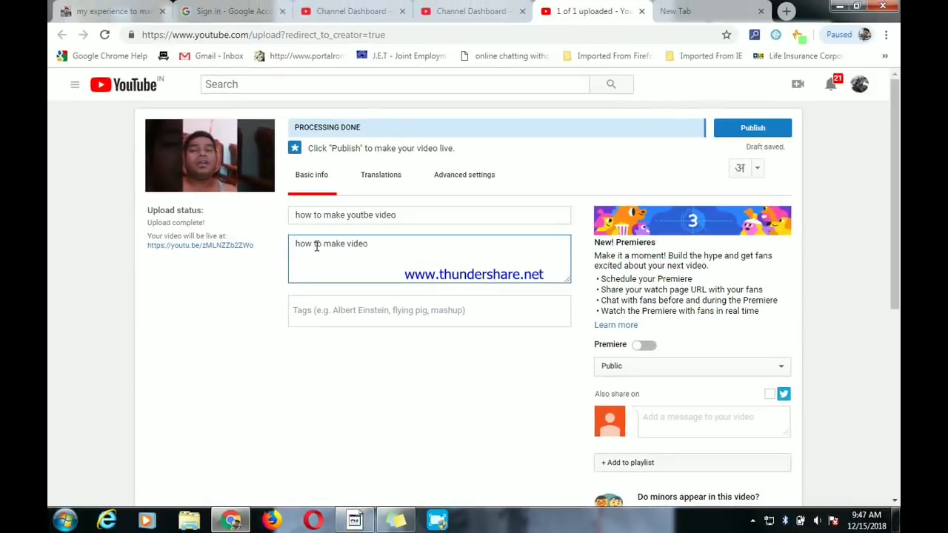
key("BackSpace")
key("BackSpace")
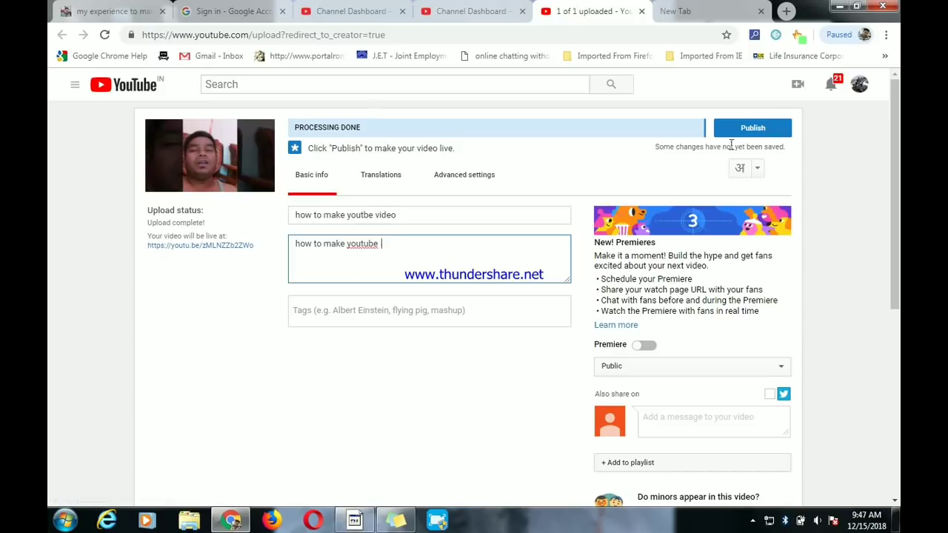
left_click(755, 129)
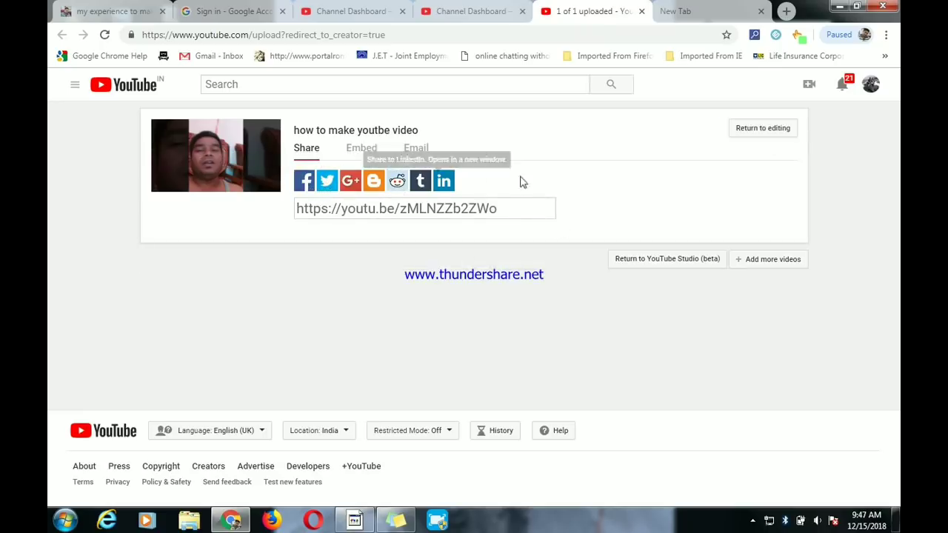
Step: Reopen the published video for editing and view the original-language choice in its translations without setting a language
left_click(764, 125)
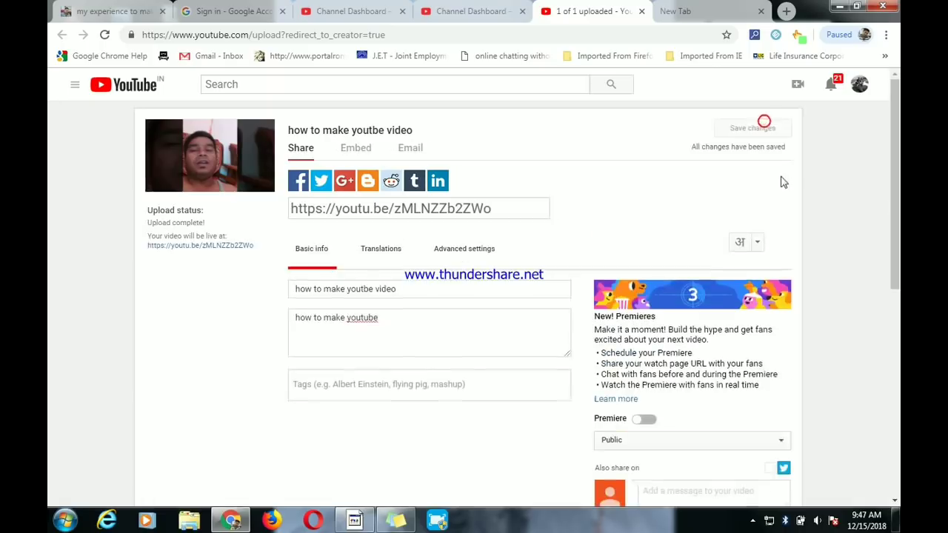
left_click(376, 252)
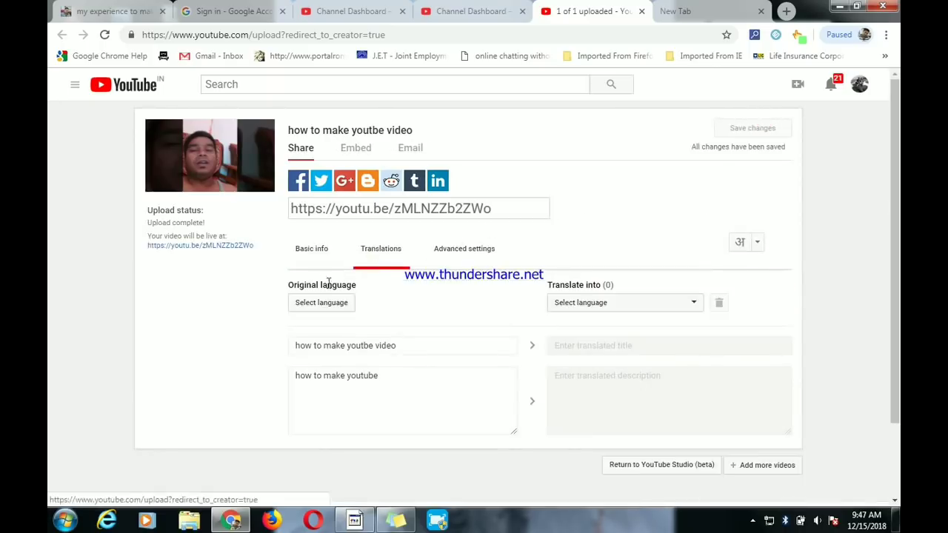
left_click(340, 304)
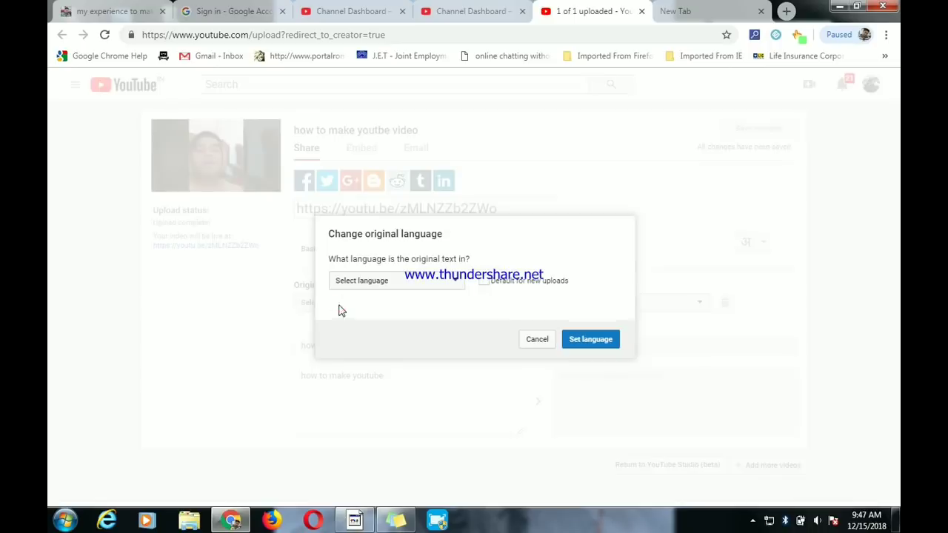
left_click(372, 283)
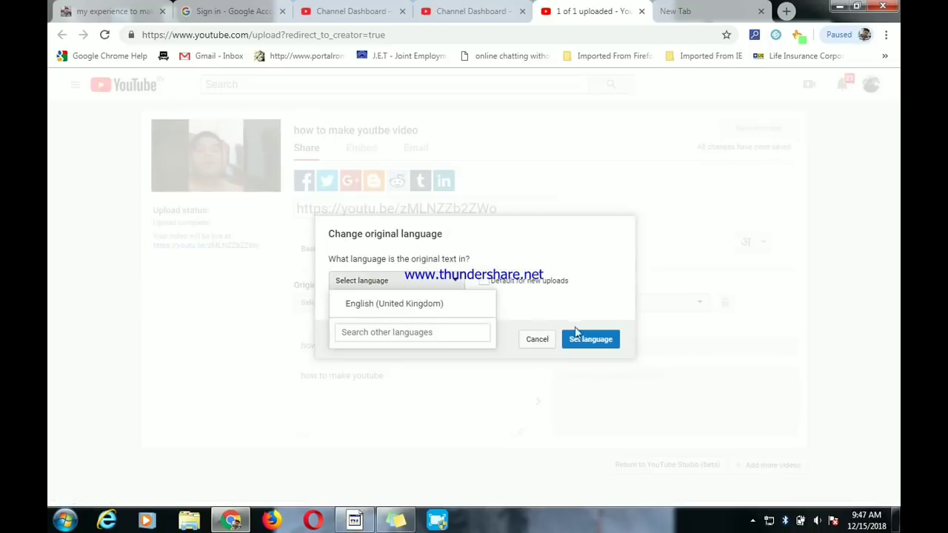
left_click(656, 253)
left_click(537, 342)
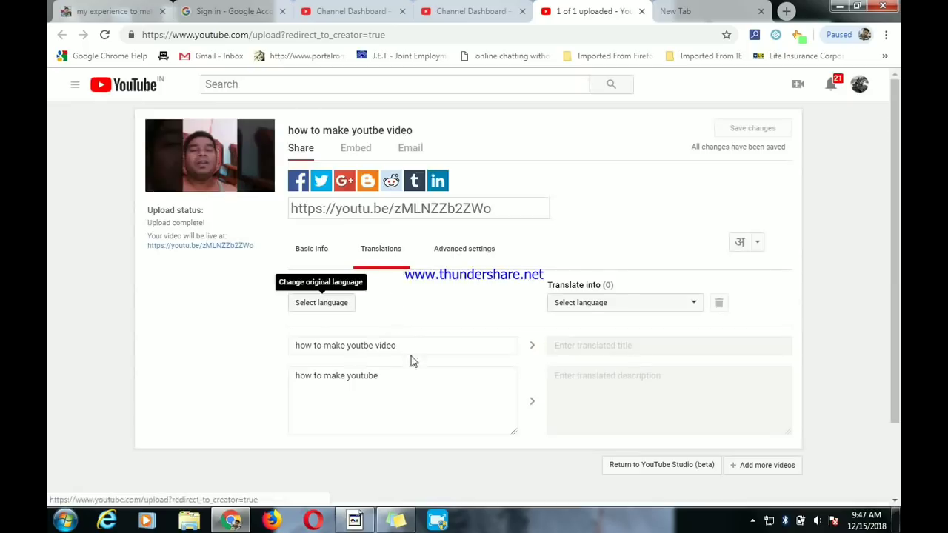
Step: Review the video's advanced settings, toggle comments off and back on so they stay allowed, and save the changes
left_click(449, 248)
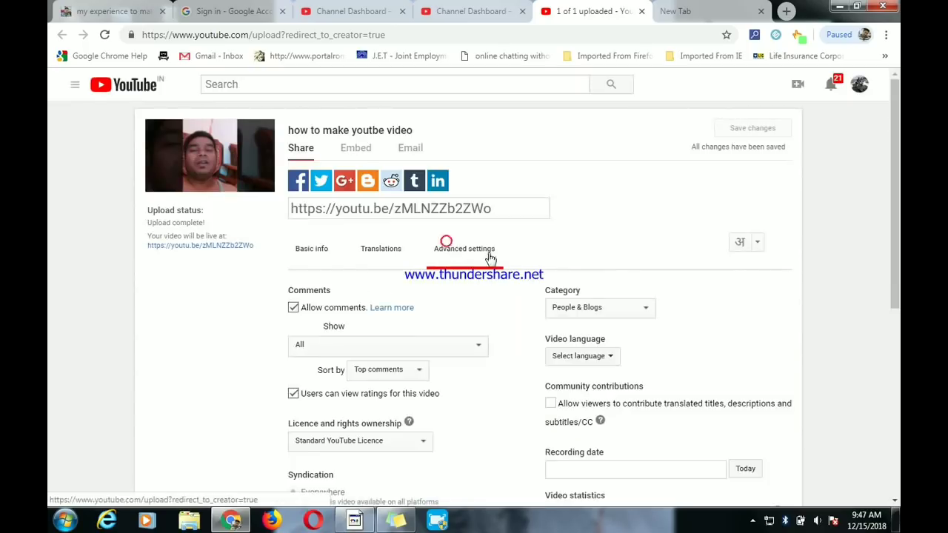
scroll(435, 314, "down", 1)
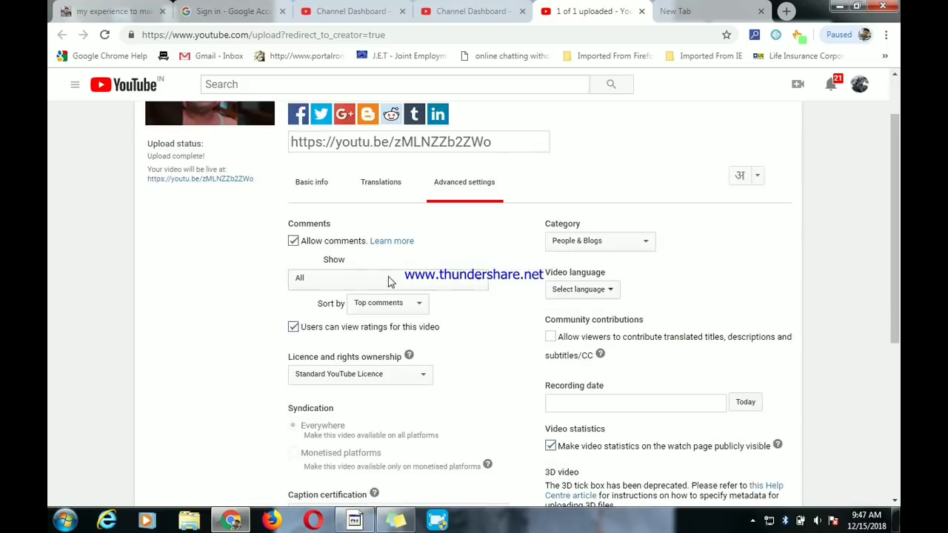
left_click(292, 241)
left_click(293, 243)
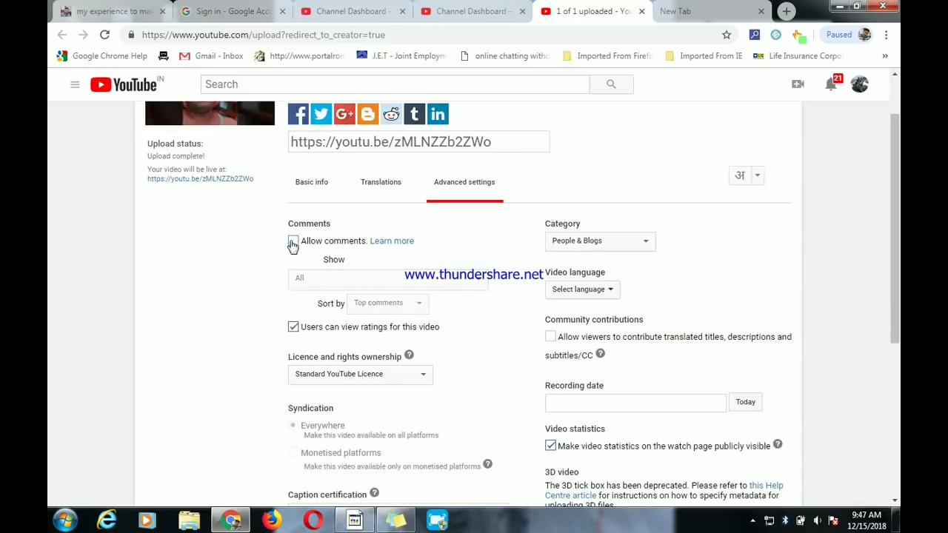
left_click(293, 242)
scroll(478, 387, "down", 3)
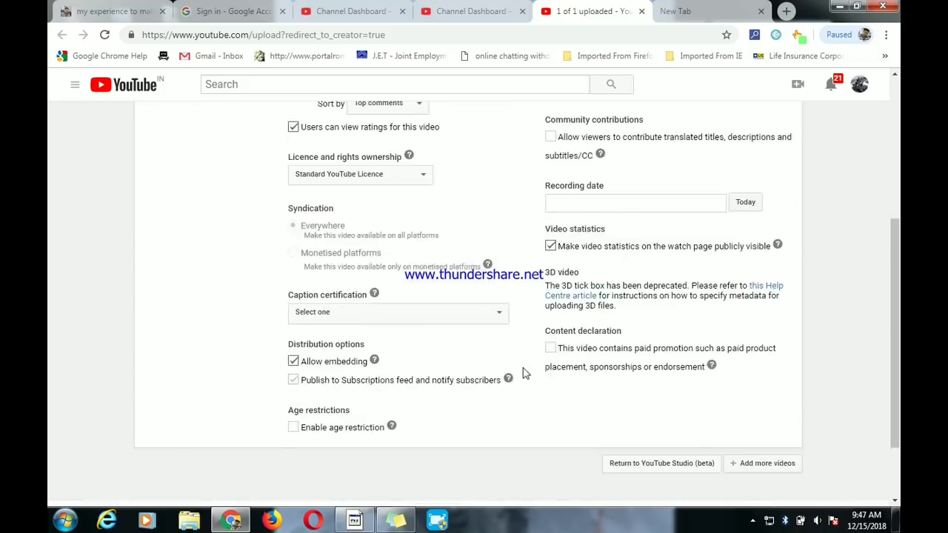
scroll(515, 372, "up", 2)
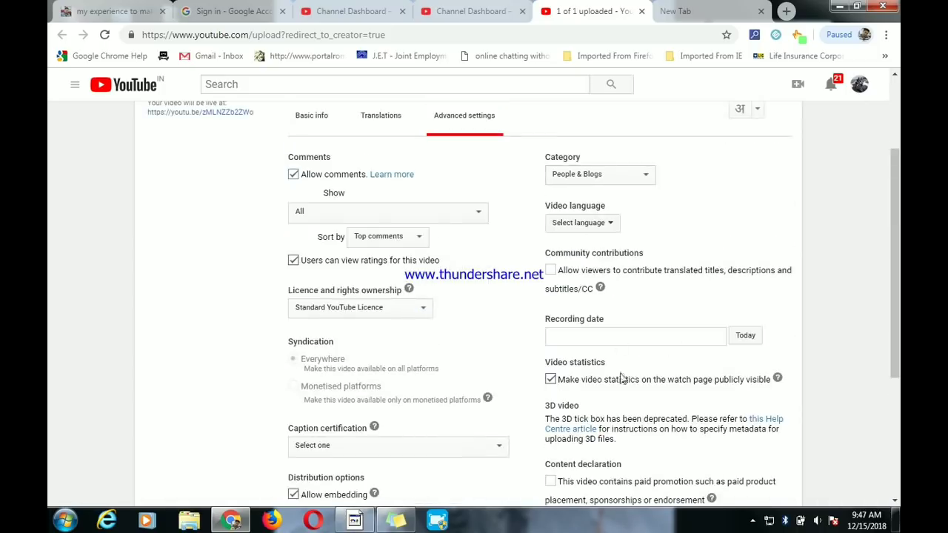
scroll(689, 350, "up", 2)
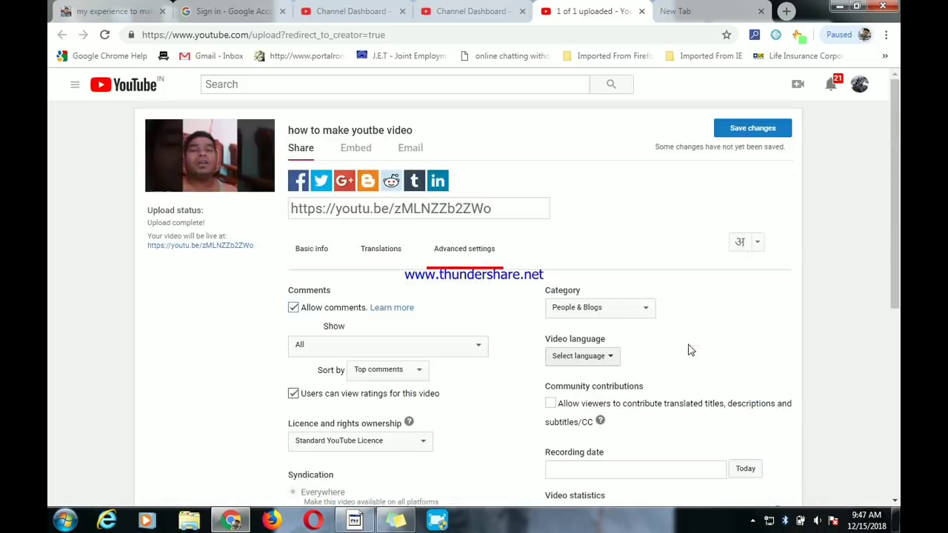
left_click(751, 130)
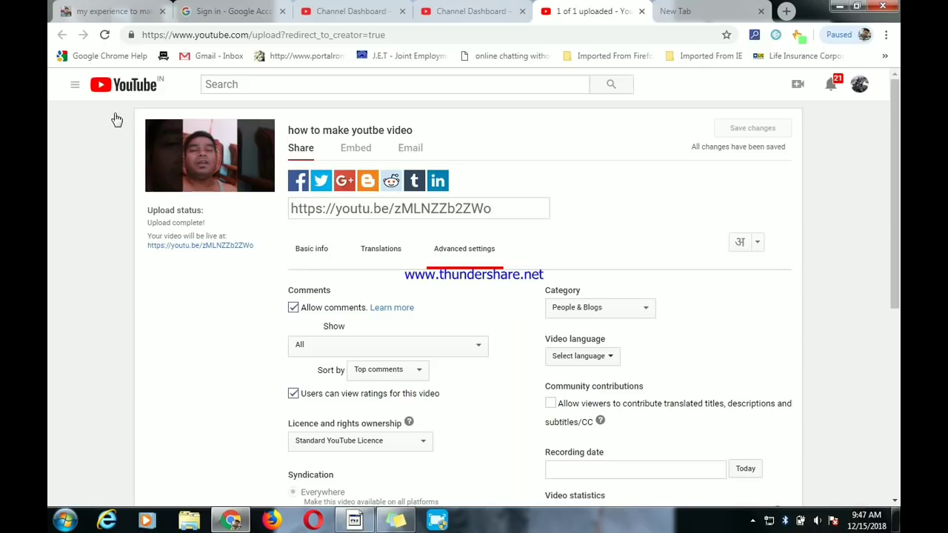
Step: Go to the channel's own page and open its Video Manager
left_click(75, 85)
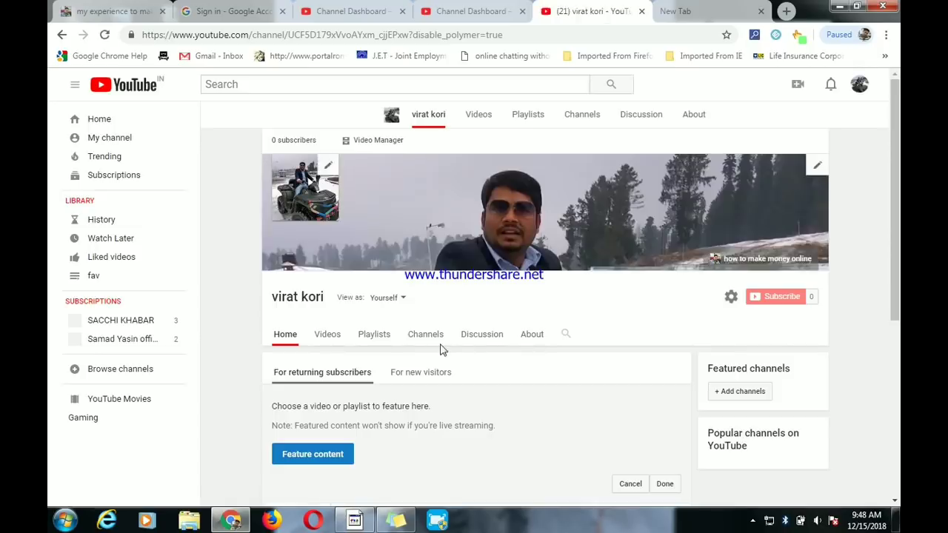
scroll(440, 348, "down", 1)
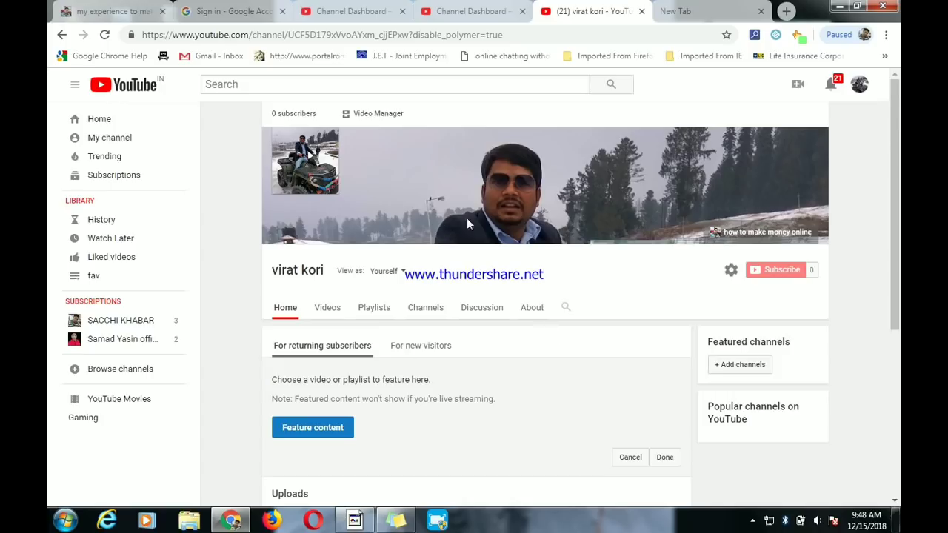
left_click(379, 113)
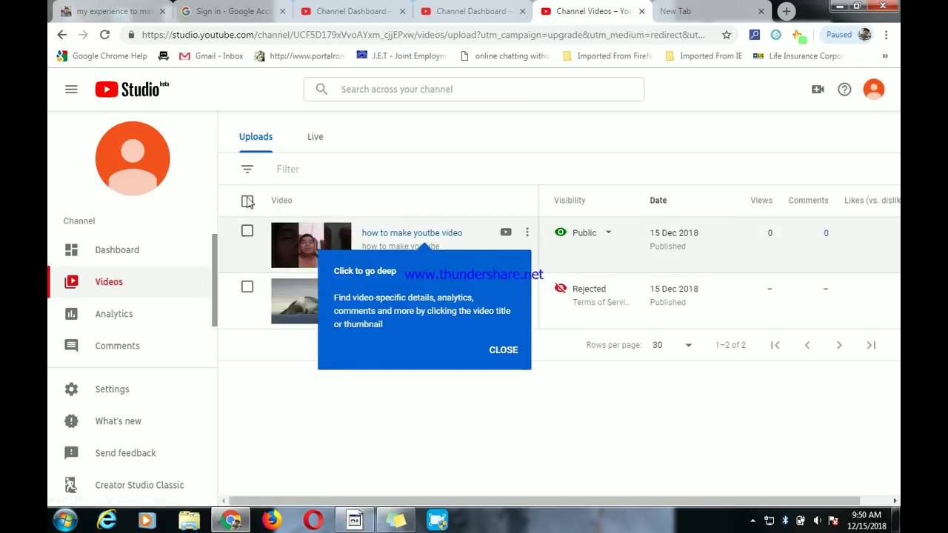
Step: View the available actions for the video "how to make youtbe video" and dismiss the "Click to go deep" tip
left_click(529, 234)
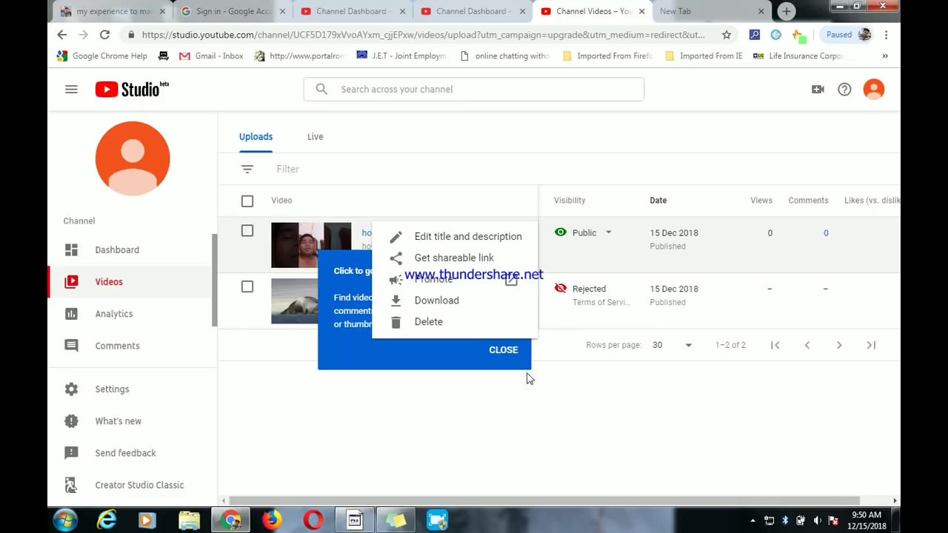
left_click(504, 353)
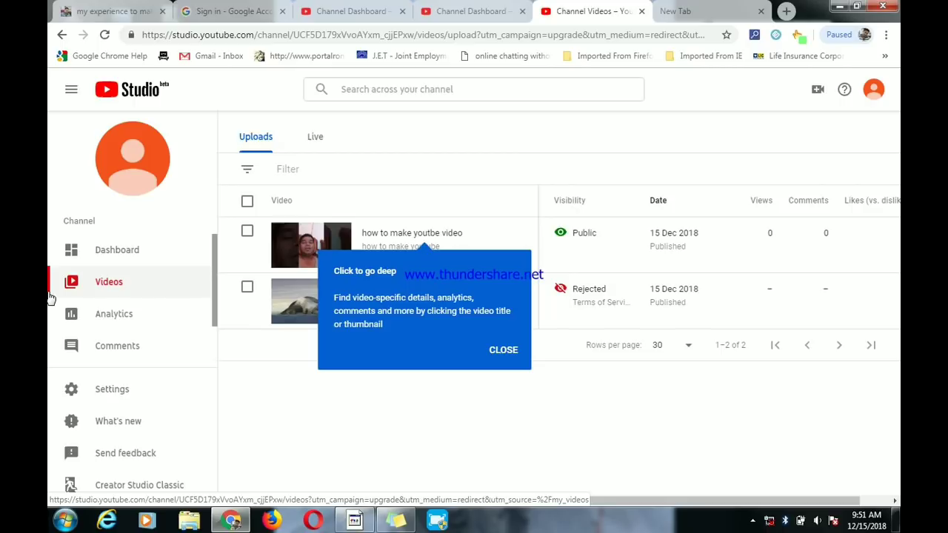
left_click(504, 352)
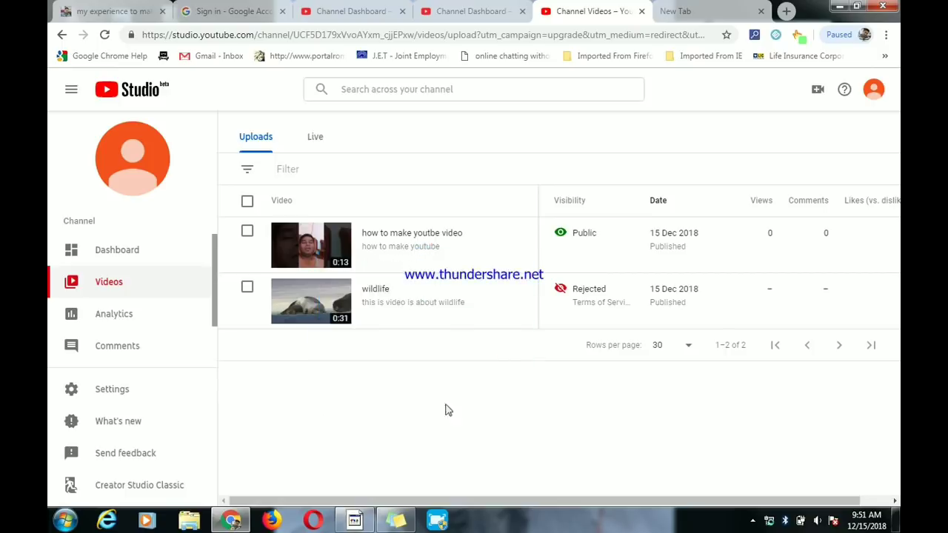
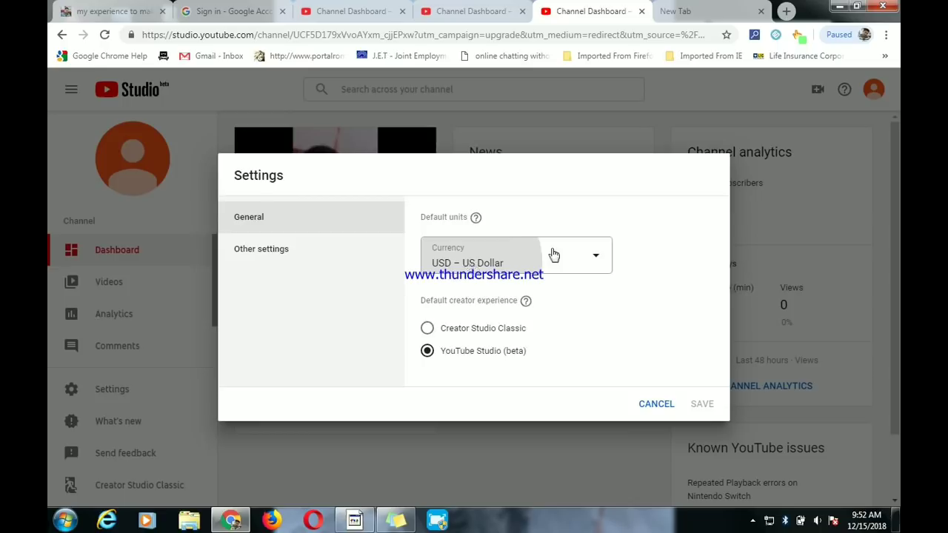
Step: Set the default creator experience to Creator Studio Classic, keeping US Dollar as the currency, and save the settings
left_click(552, 256)
left_click(688, 233)
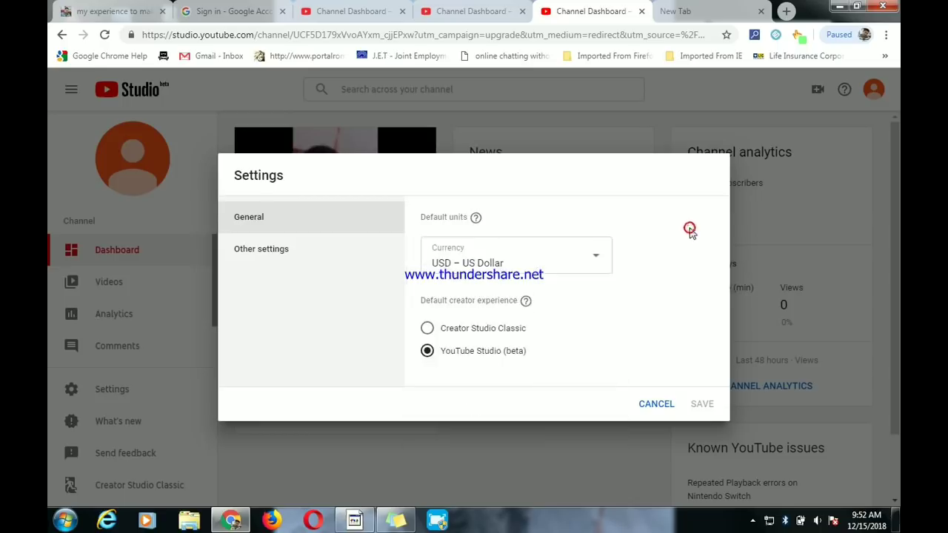
left_click(485, 329)
left_click(700, 404)
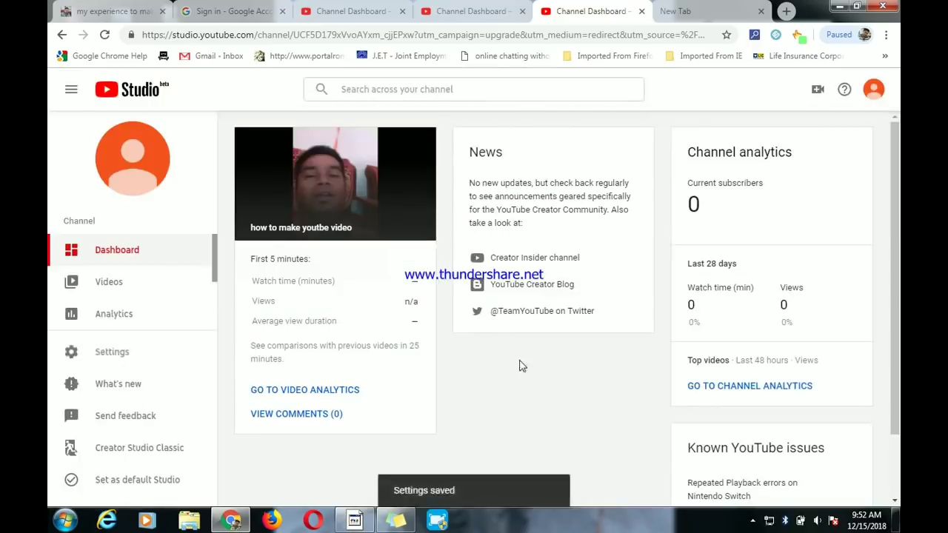
Step: Collapse the navigation menu and examine the channel analytics overview for the last 28 days
left_click(72, 91)
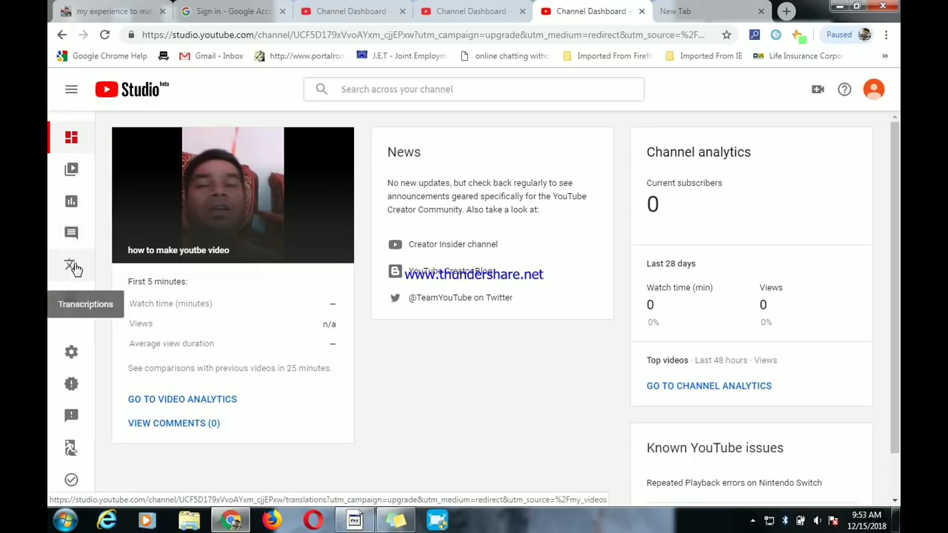
left_click(72, 202)
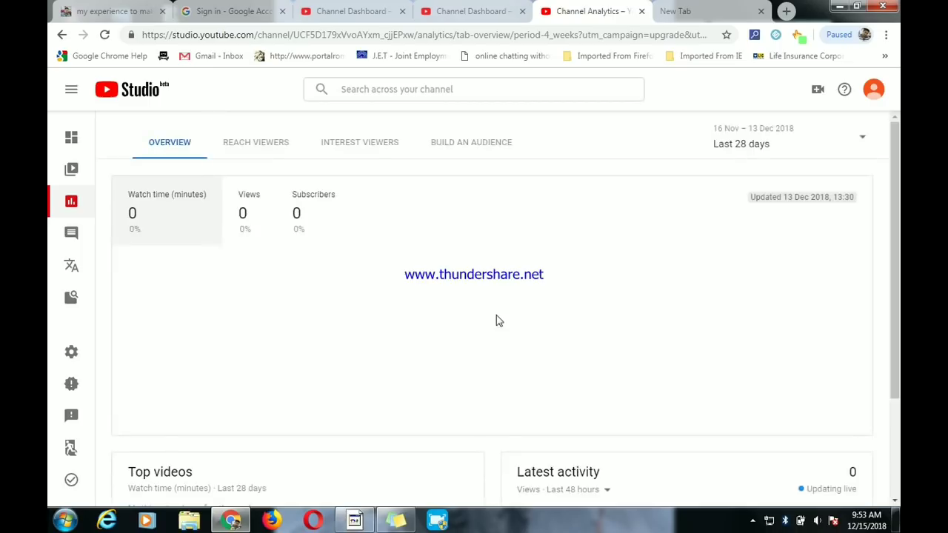
scroll(851, 197, "down", 1)
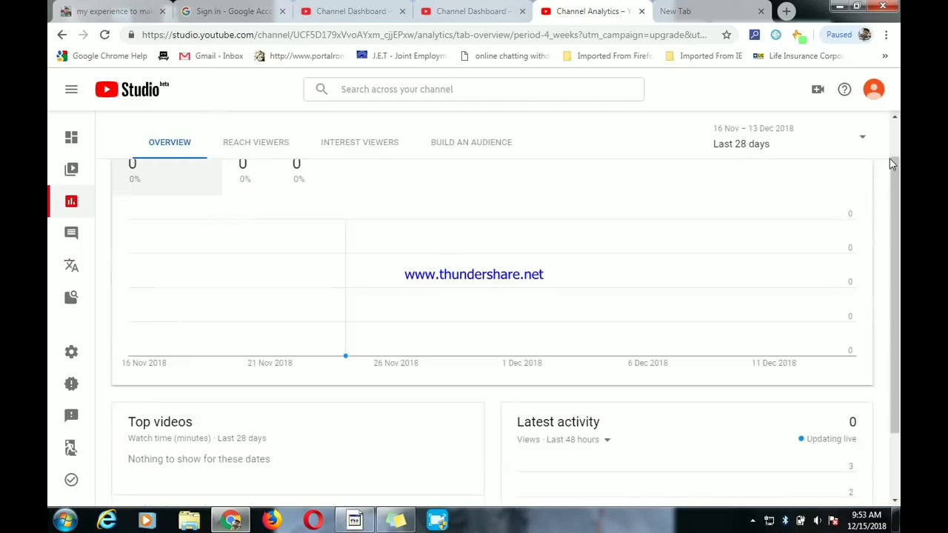
Step: Open the advanced channel settings from the other settings of the studio
left_click(72, 353)
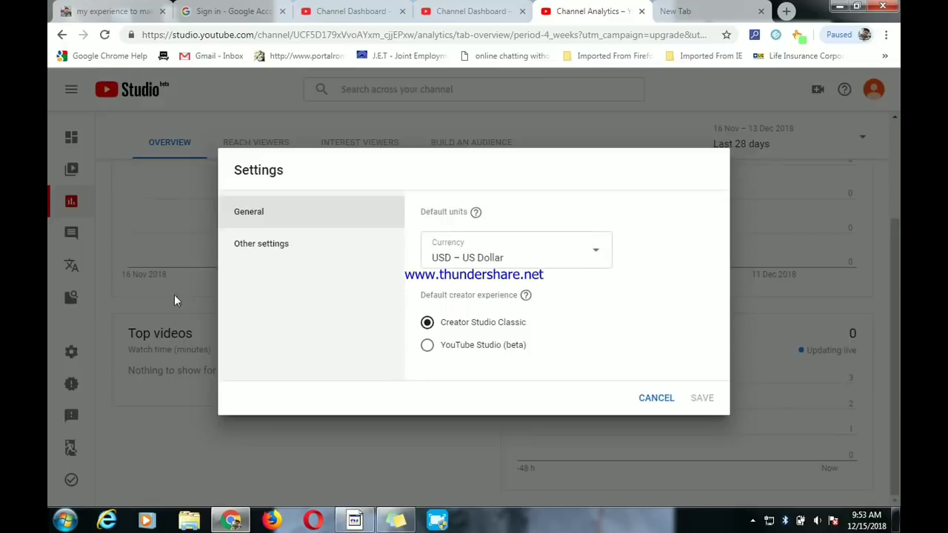
left_click(271, 249)
left_click(271, 246)
left_click(387, 243)
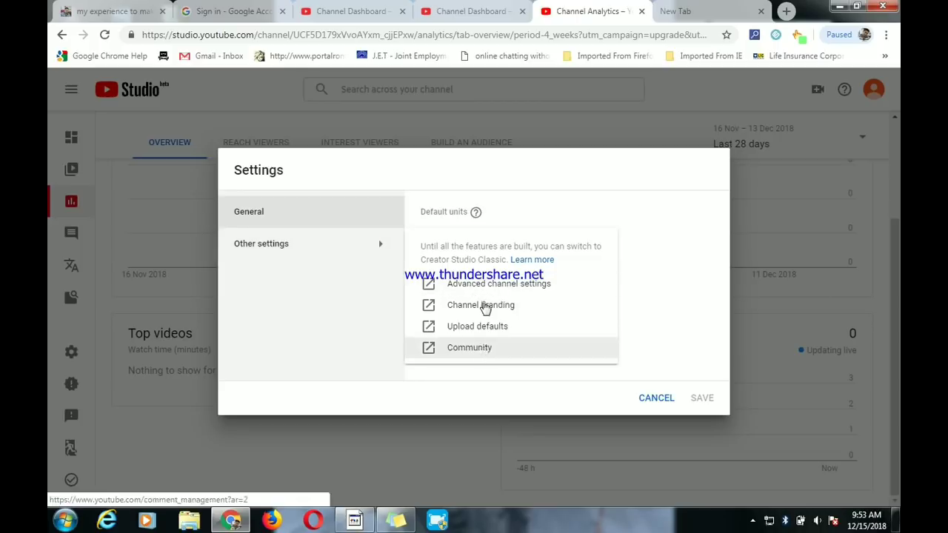
left_click(499, 282)
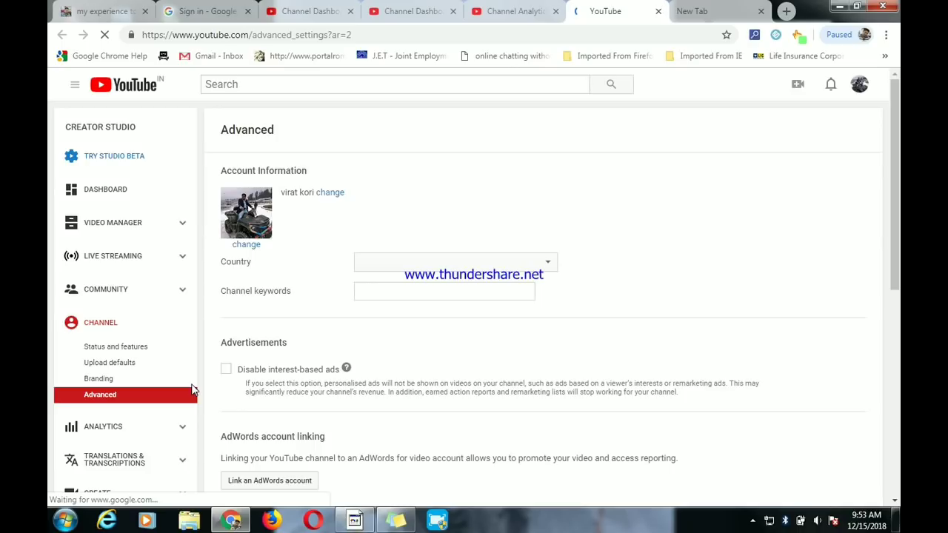
Step: Start phone verification from the channel's status and features, choosing India and text-message code delivery, and close the form without submitting
left_click(118, 347)
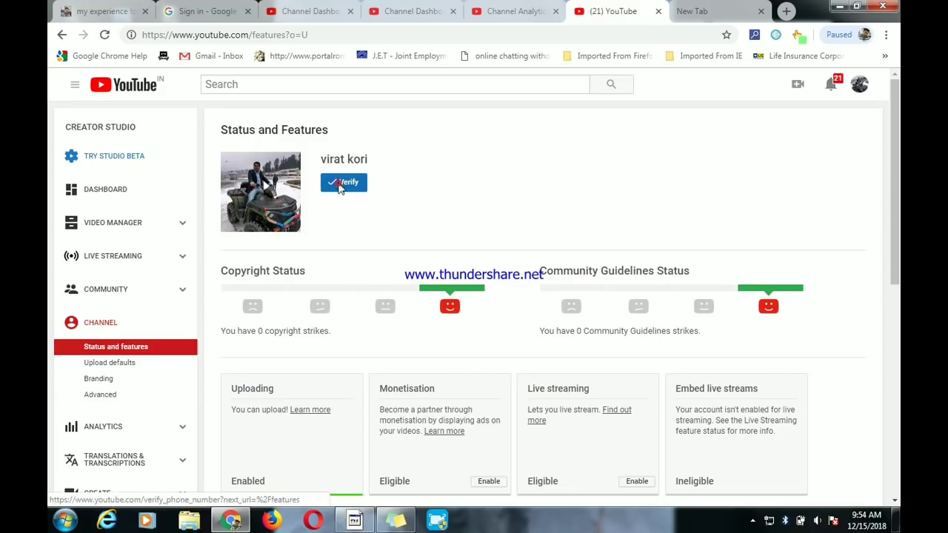
left_click(339, 185)
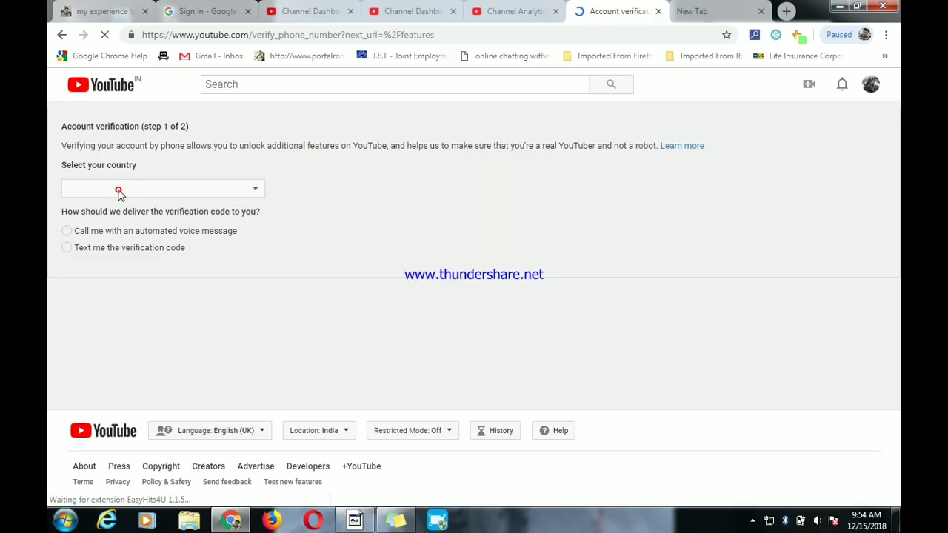
left_click(118, 190)
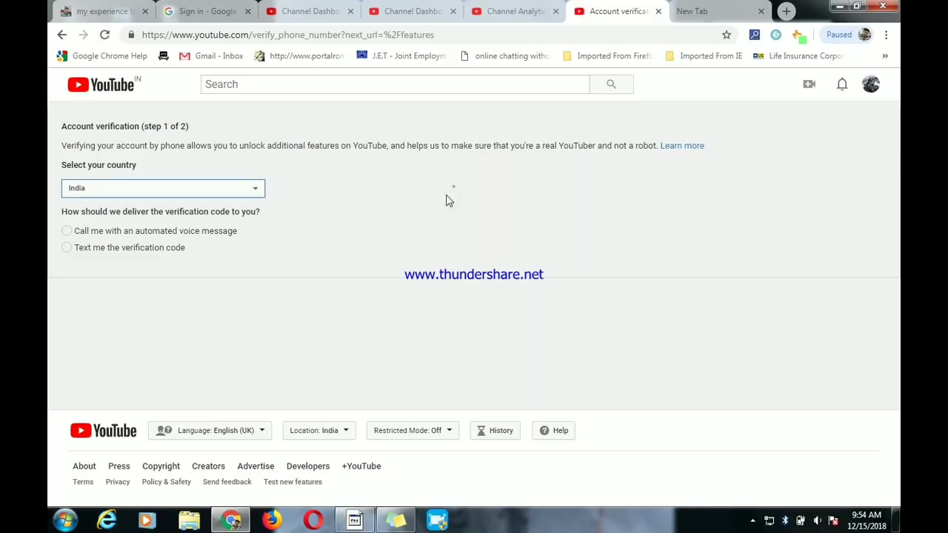
left_click(454, 187)
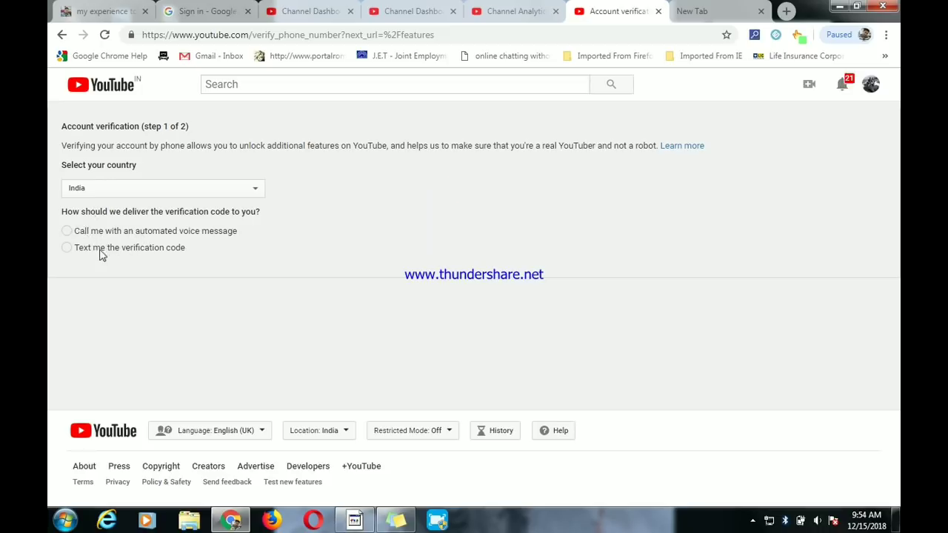
left_click(66, 250)
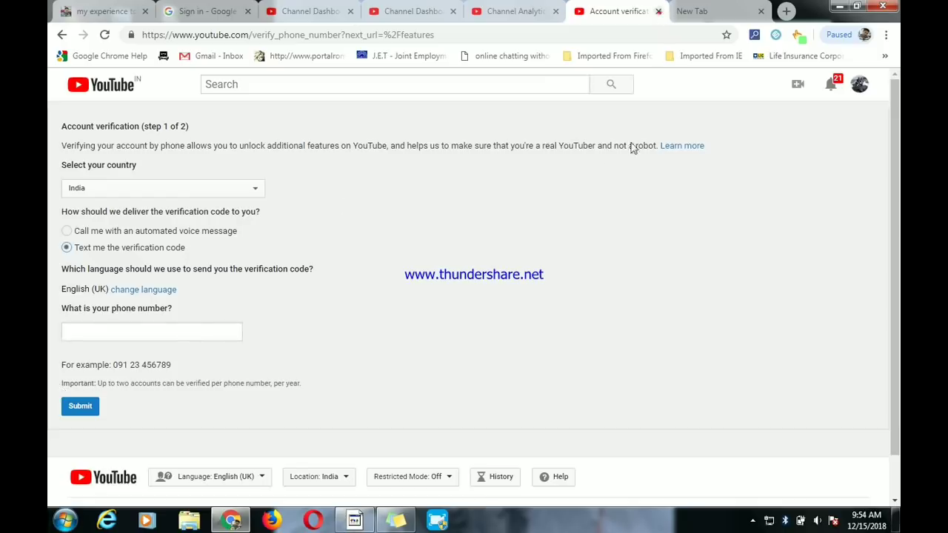
left_click(658, 11)
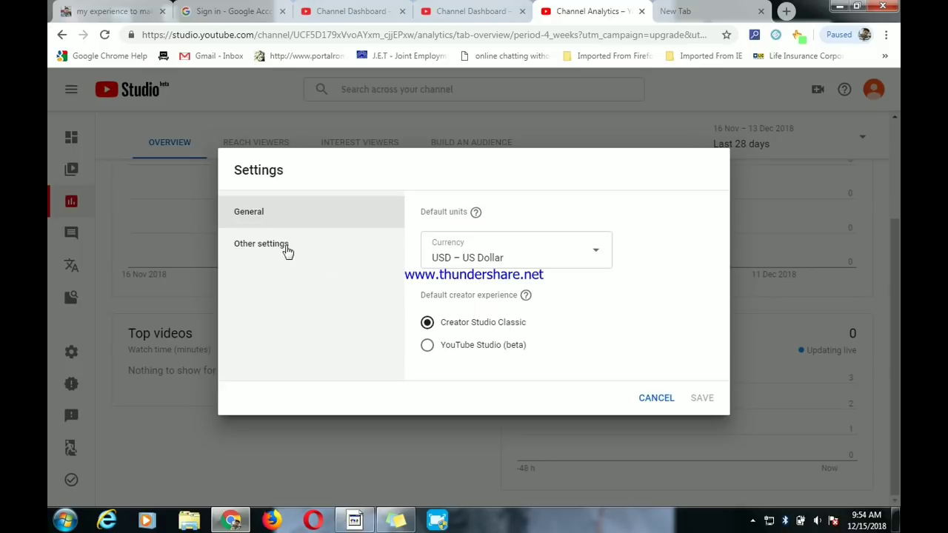
Step: Open the channel's advanced settings and set the channel keywords to "money making tips"
mouse_move(287, 252)
left_click(474, 282)
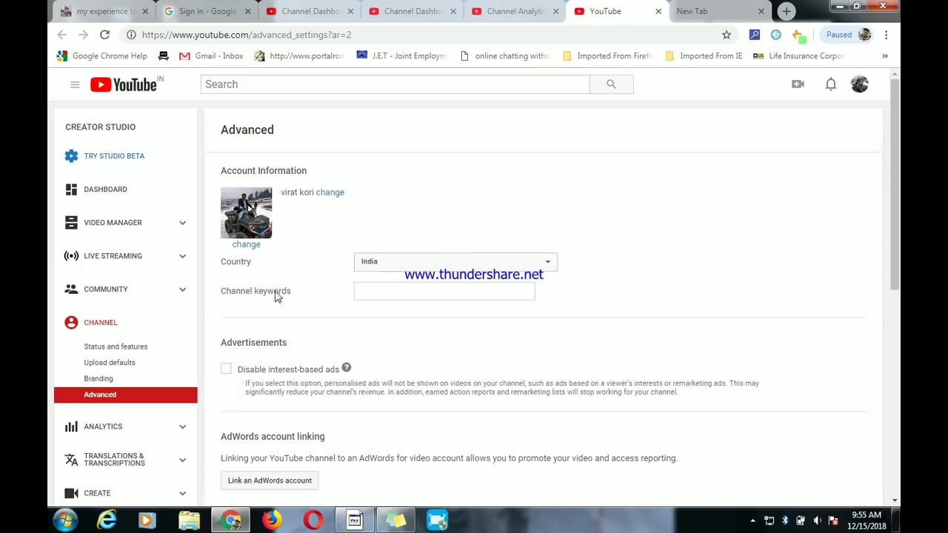
left_click(387, 293)
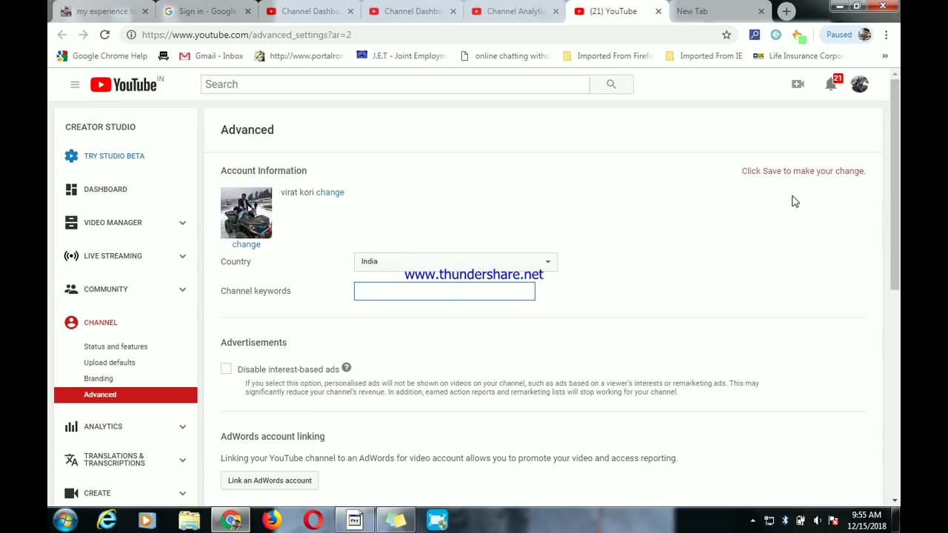
type("money ")
type("maki")
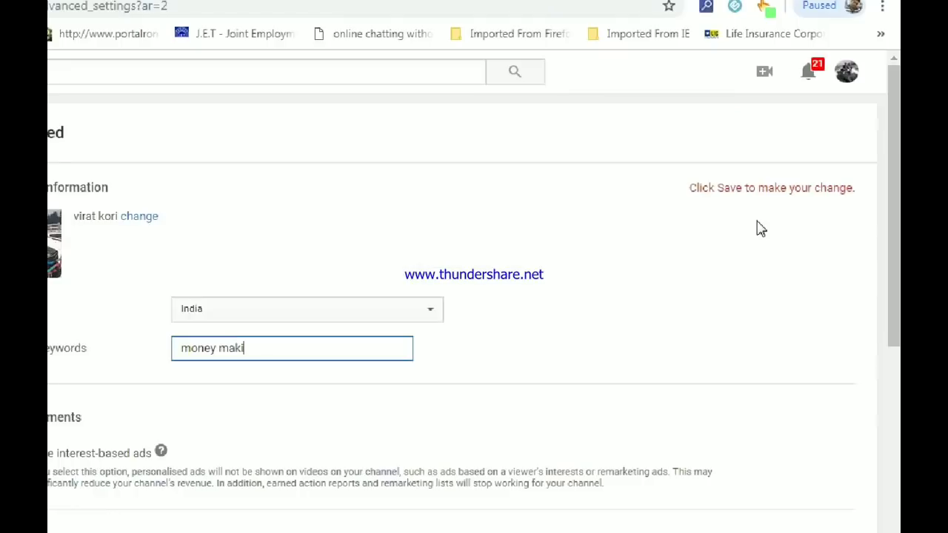
type("ng ")
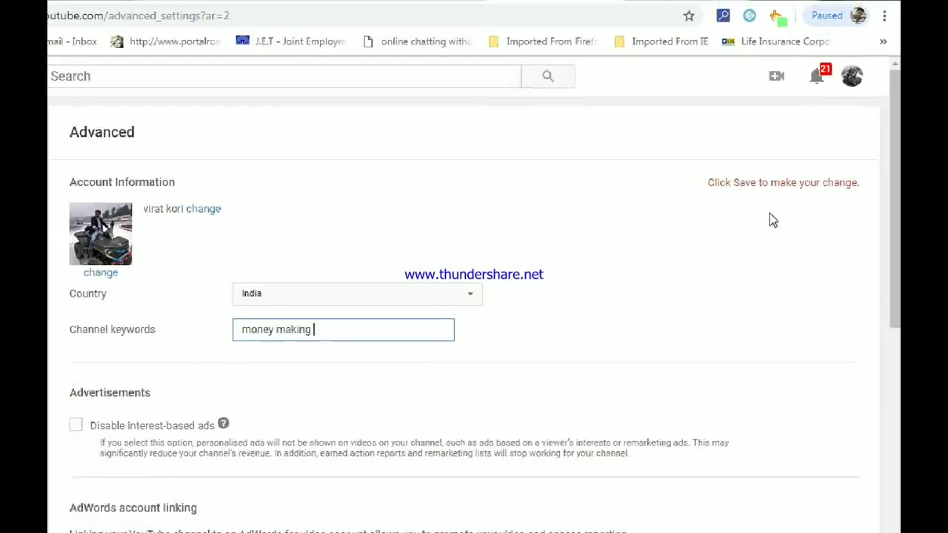
type("tips")
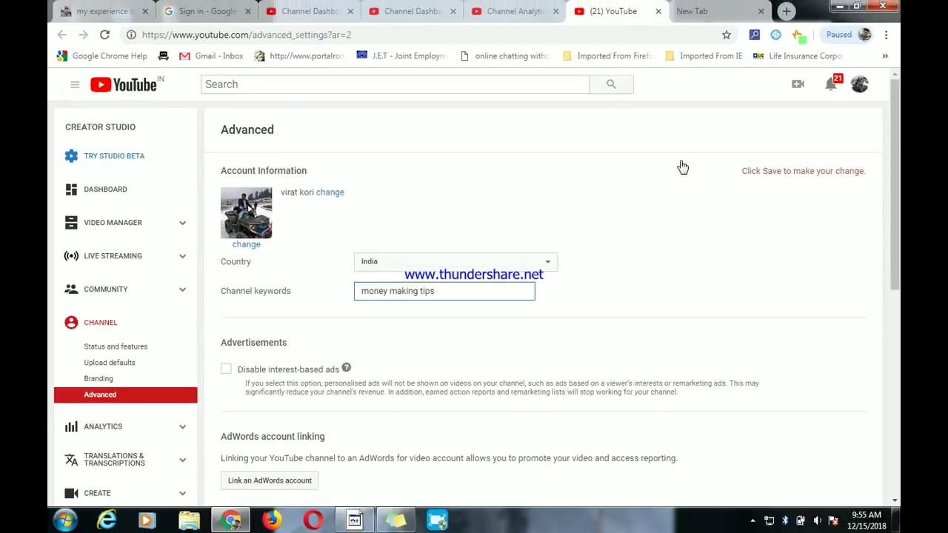
left_click(679, 209)
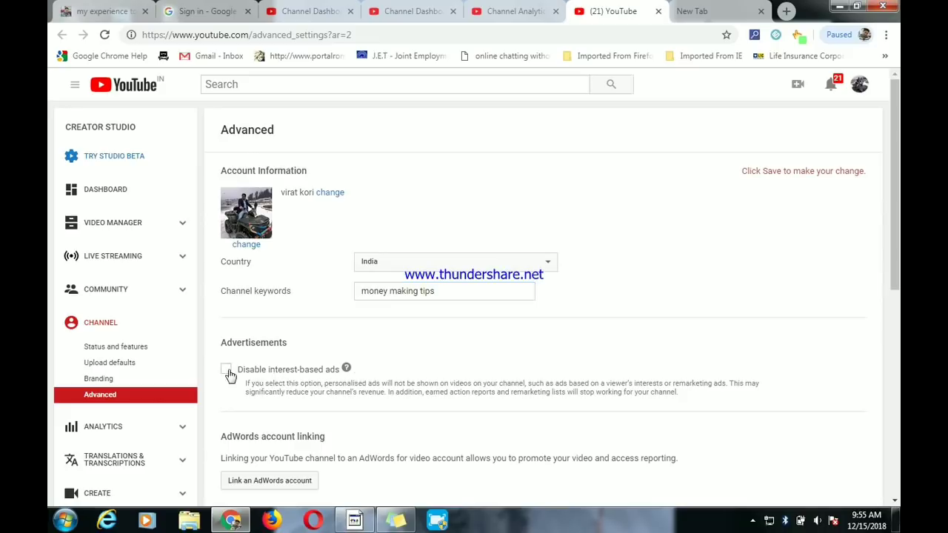
Step: Examine the AdWords account linking form, including its customer ID field, and close it without linking an account
scroll(444, 411, "down", 2)
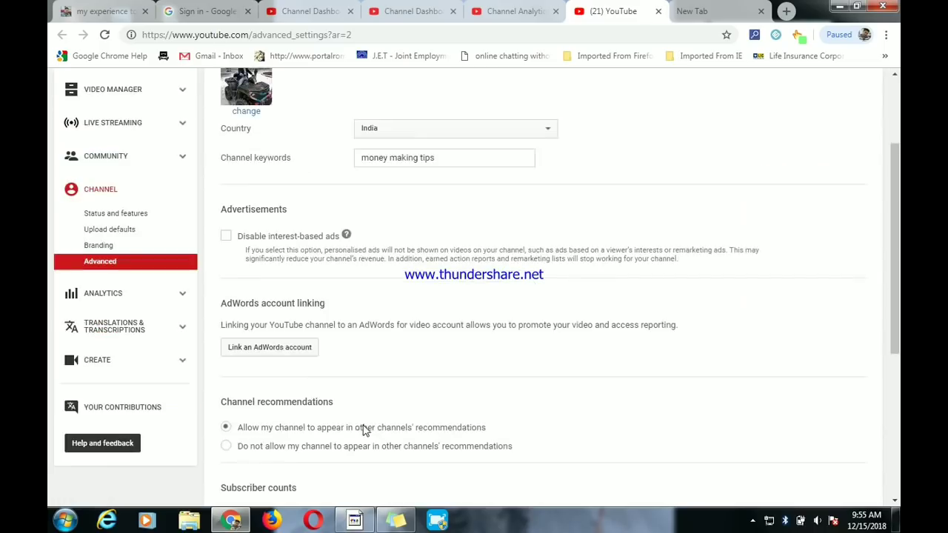
left_click(273, 351)
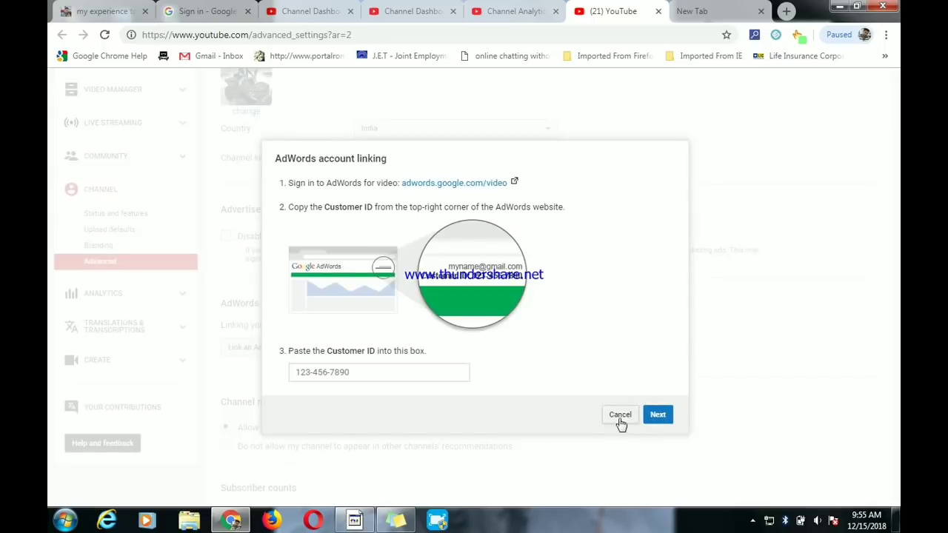
left_click(403, 378)
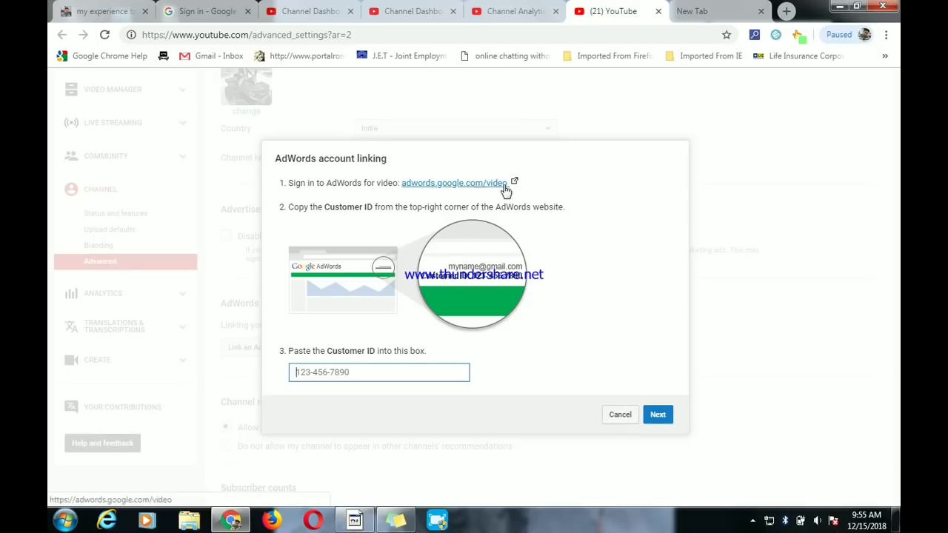
left_click(618, 415)
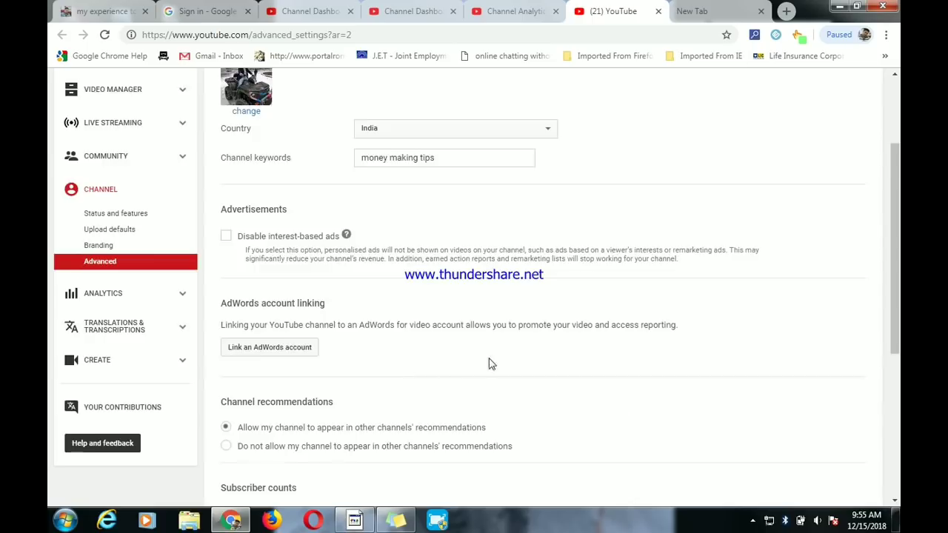
Step: Review the advanced settings for advertisements, AdWords linking, channel recommendations, subscriber counts and Google Analytics tracking
scroll(482, 356, "down", 2)
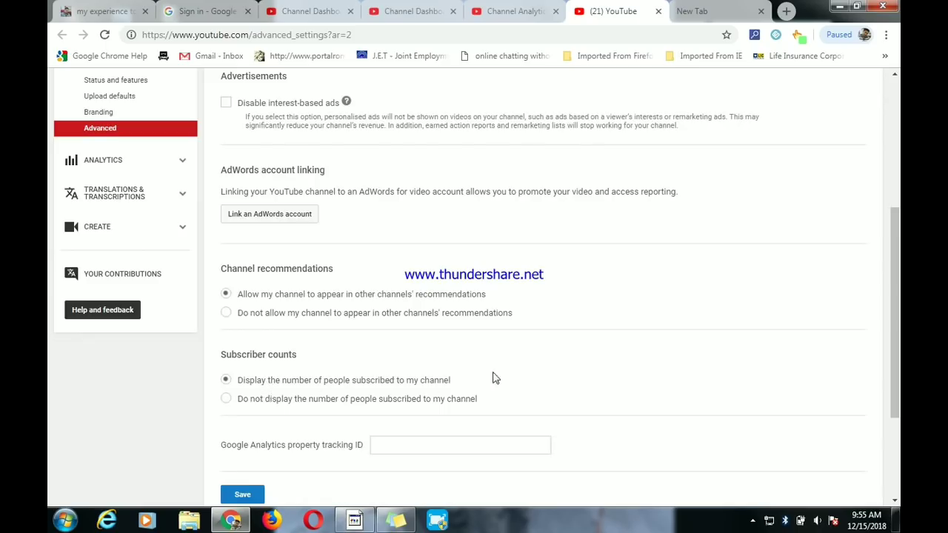
scroll(489, 359, "up", 3)
scroll(422, 356, "up", 1)
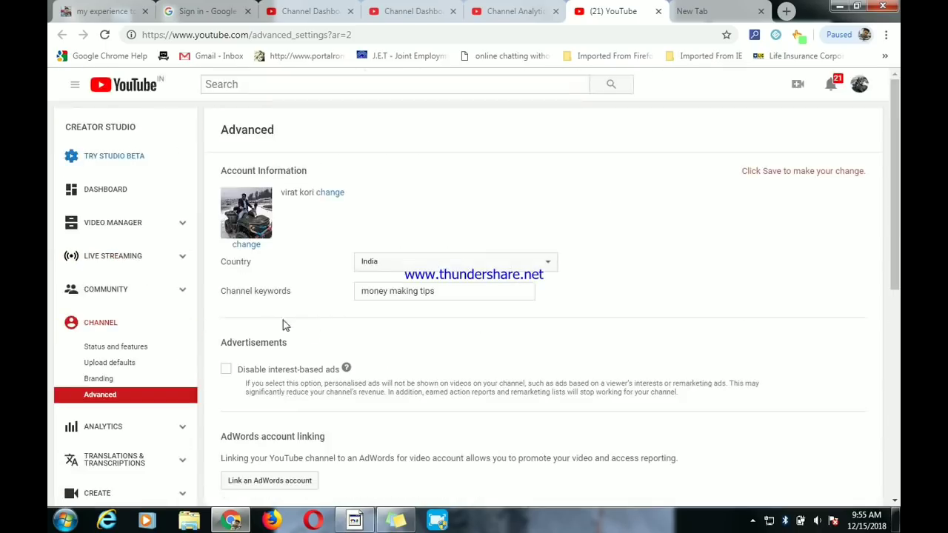
scroll(478, 214, "down", 10)
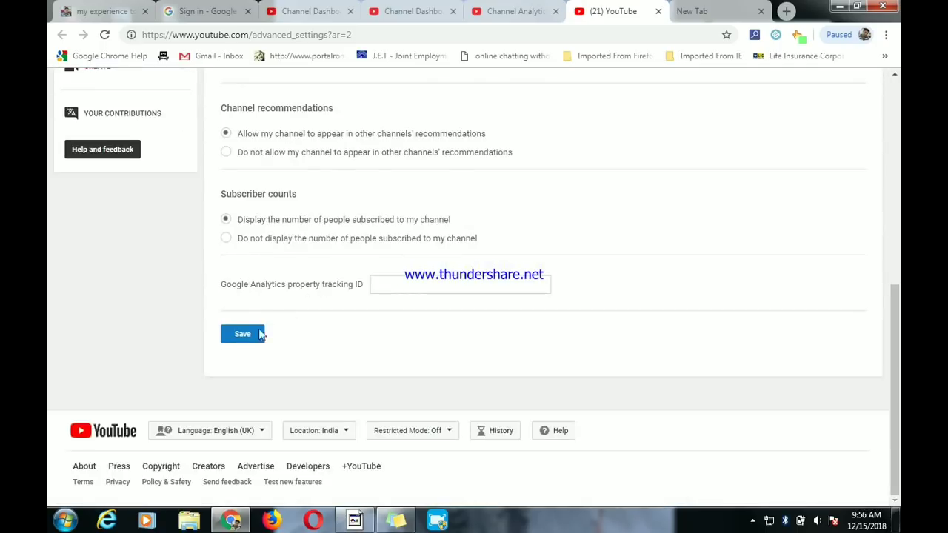
scroll(333, 205, "up", 3)
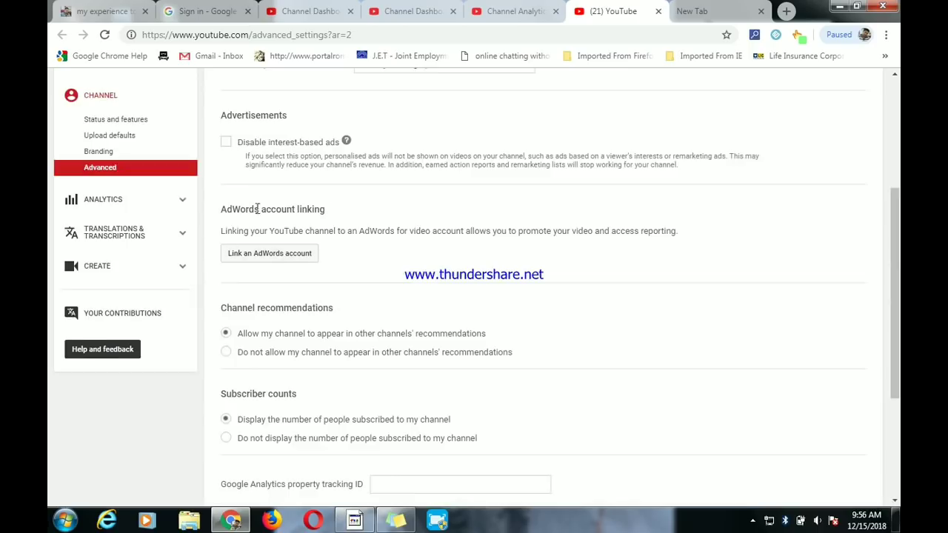
scroll(257, 209, "up", 1)
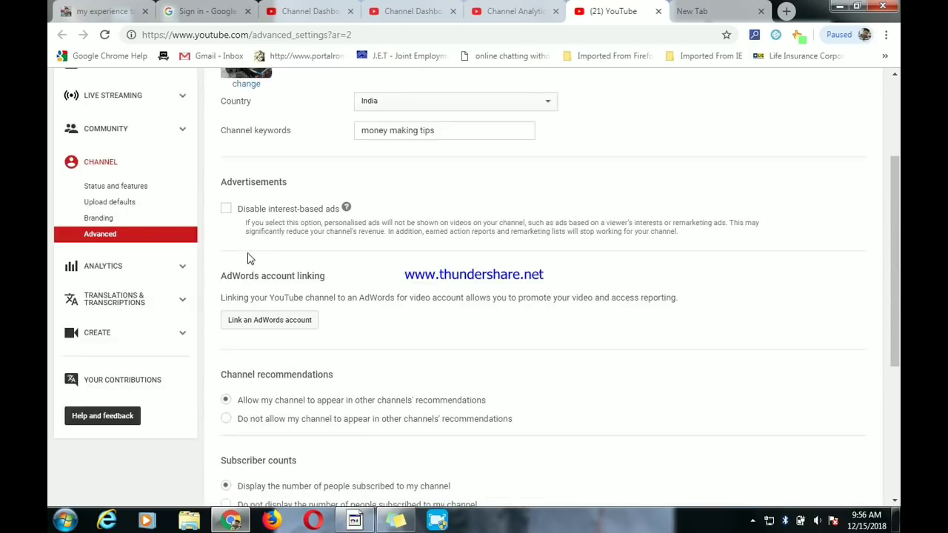
scroll(243, 268, "up", 1)
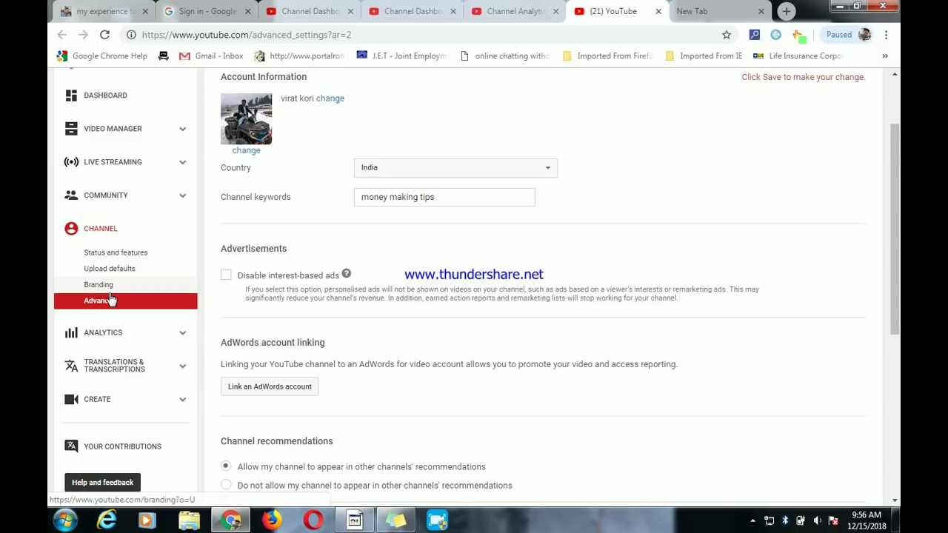
scroll(417, 320, "up", 2)
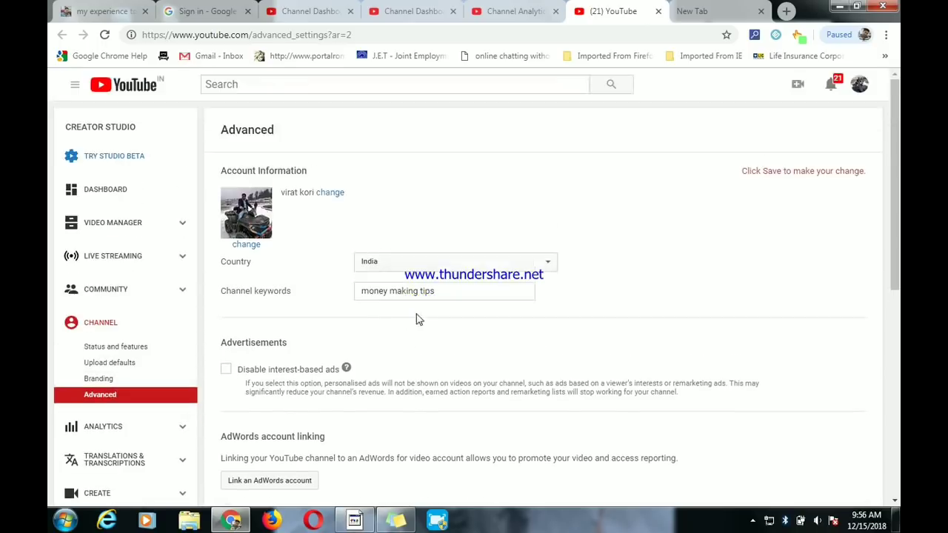
Step: Save the advanced channel settings with the new channel keywords
scroll(611, 203, "down", 4)
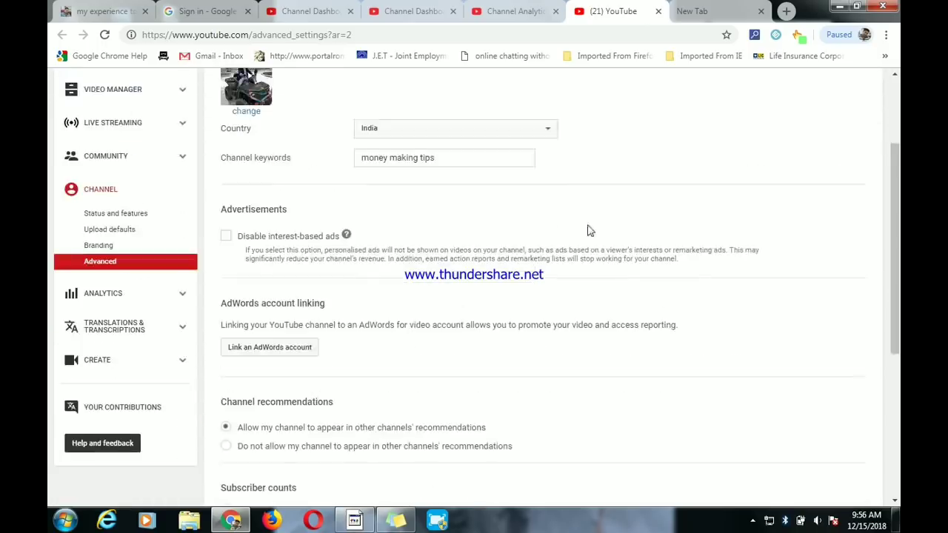
scroll(288, 380, "down", 4)
left_click(243, 361)
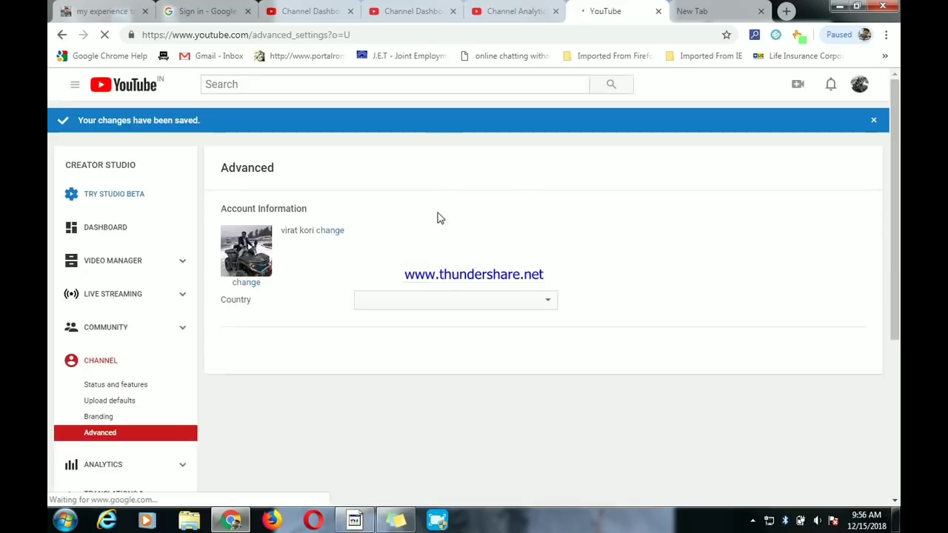
Step: Expand the Analytics section of the Creator Studio navigation
scroll(372, 370, "down", 3)
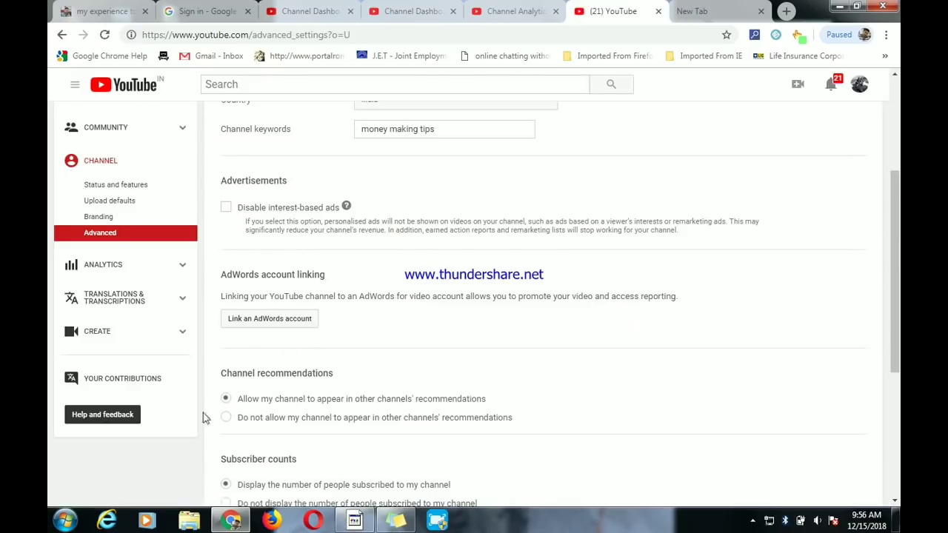
left_click(176, 265)
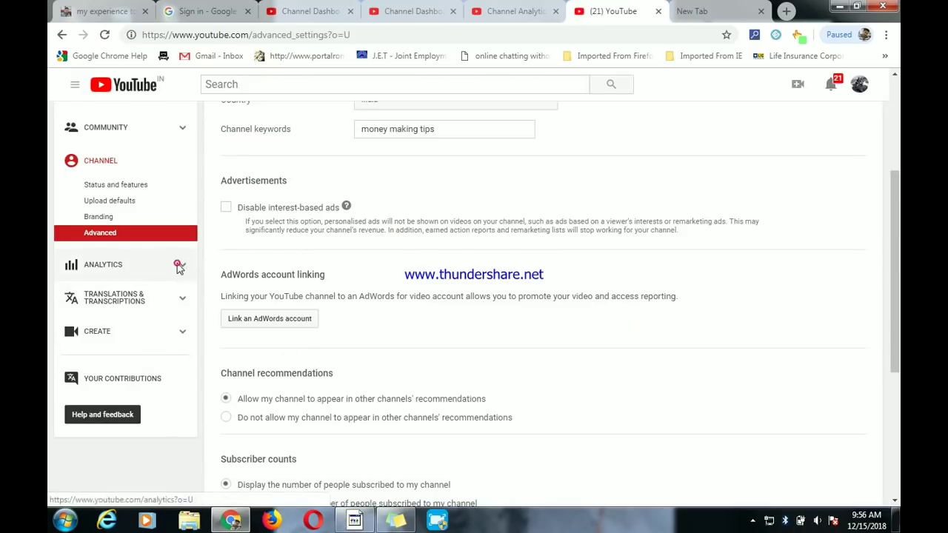